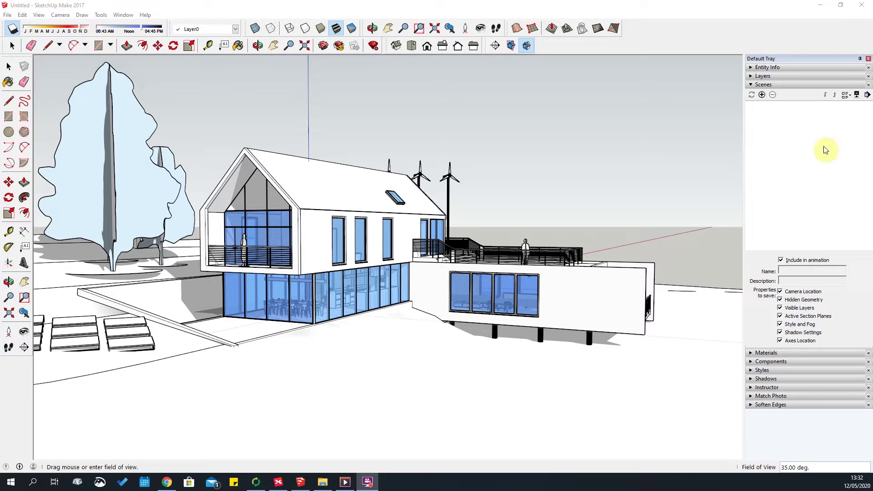
Examine the exterior of the house from several angles, both from above and near ground level
left_click(62, 16)
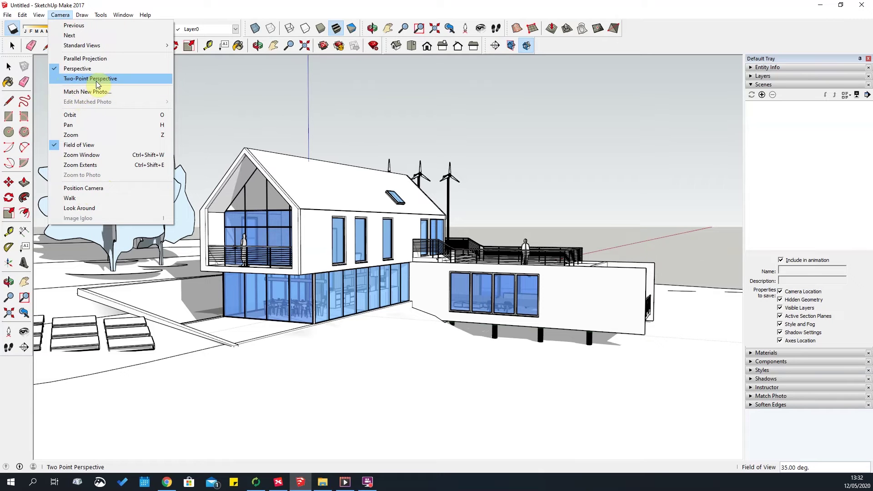
left_click(572, 139)
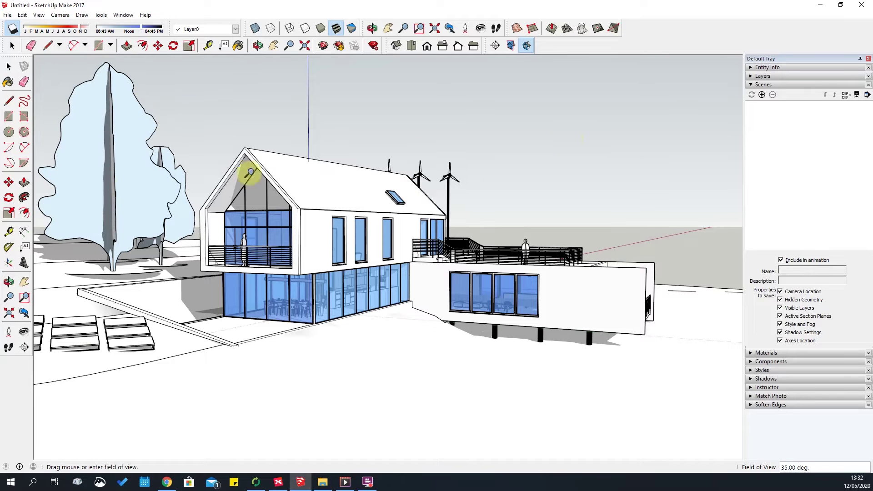
middle_click_drag(460, 282, 491, 249)
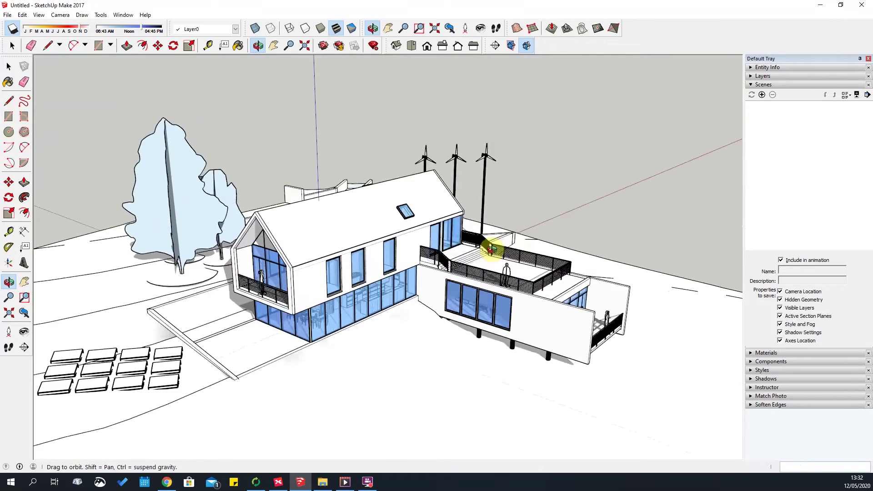
middle_click_drag(402, 259, 525, 301)
middle_click_drag(390, 354, 444, 355)
scroll(234, 273, "up", 2)
scroll(357, 292, "up", 5)
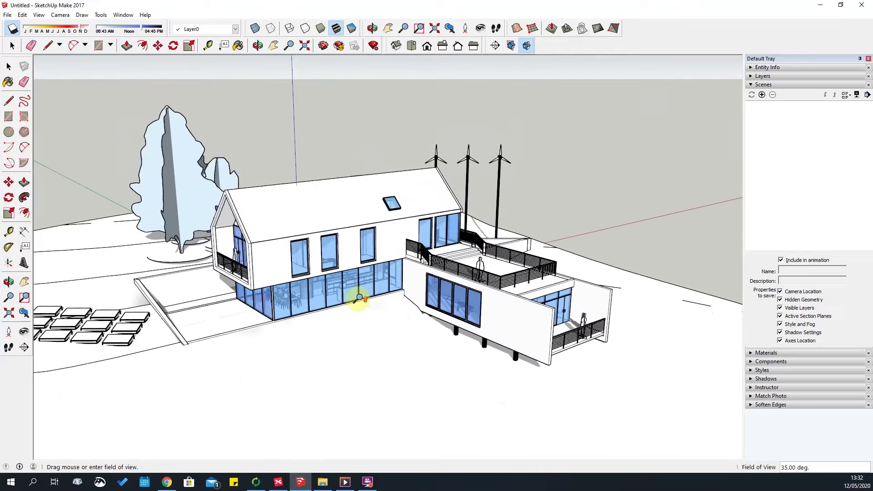
middle_click_drag(390, 247, 418, 309)
scroll(313, 249, "down", 4)
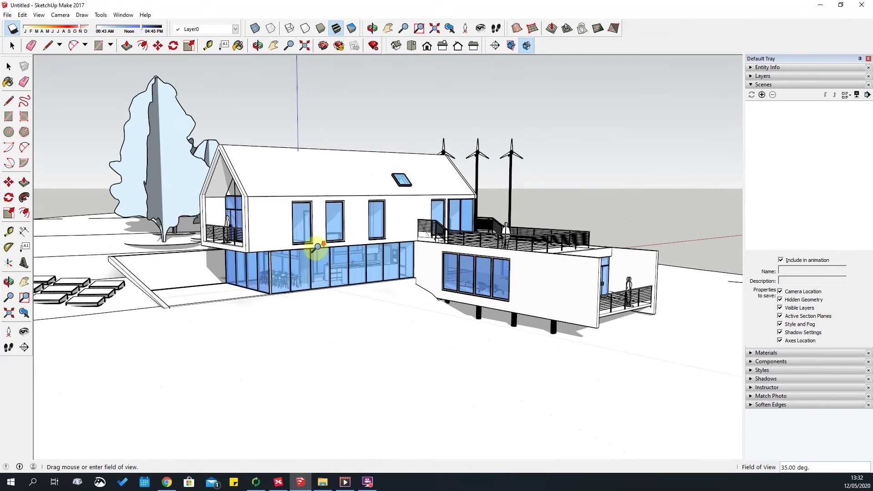
middle_click_drag(482, 335, 480, 279)
scroll(394, 258, "up", 3)
scroll(393, 259, "down", 2)
middle_click_drag(400, 263, 385, 311)
left_click(64, 16)
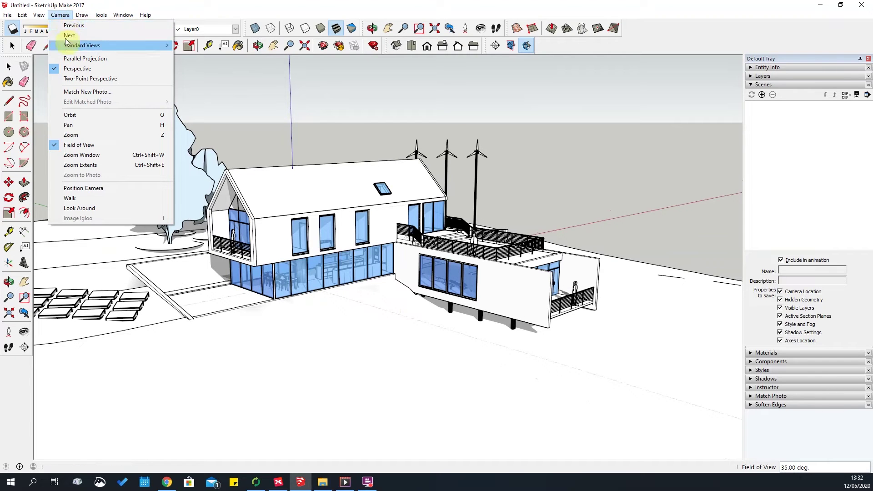
left_click(372, 326)
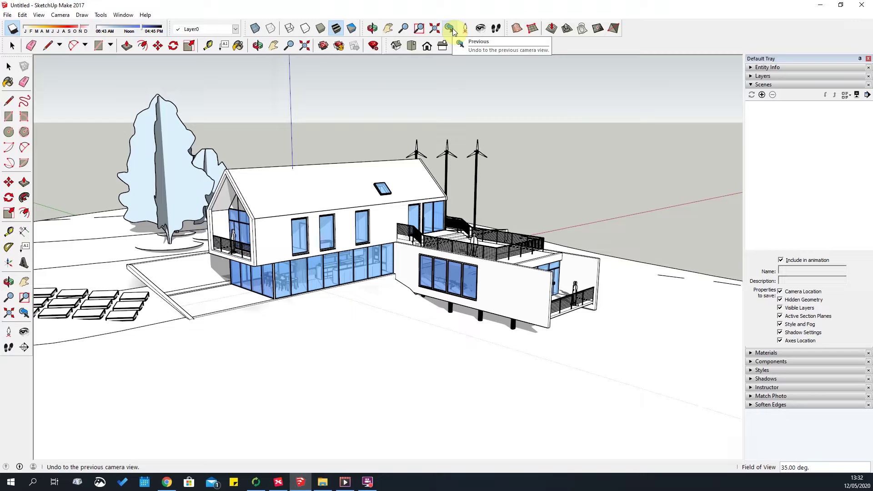
right_click(688, 35)
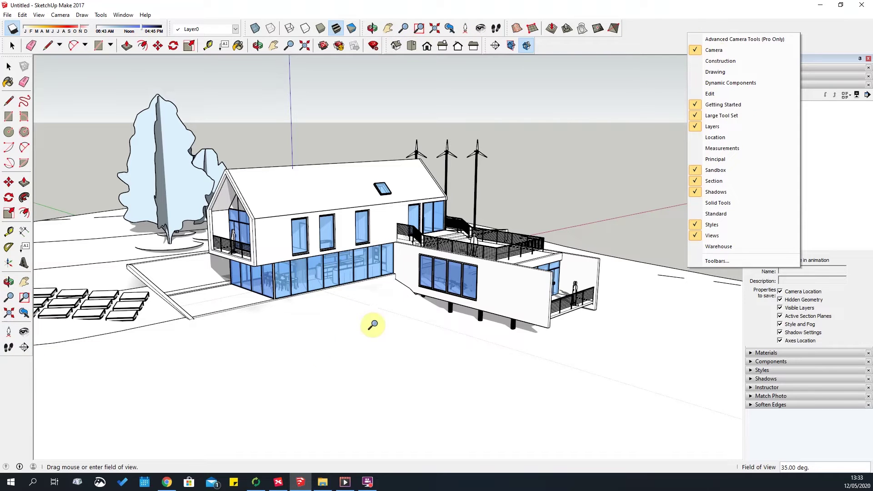
left_click(54, 17)
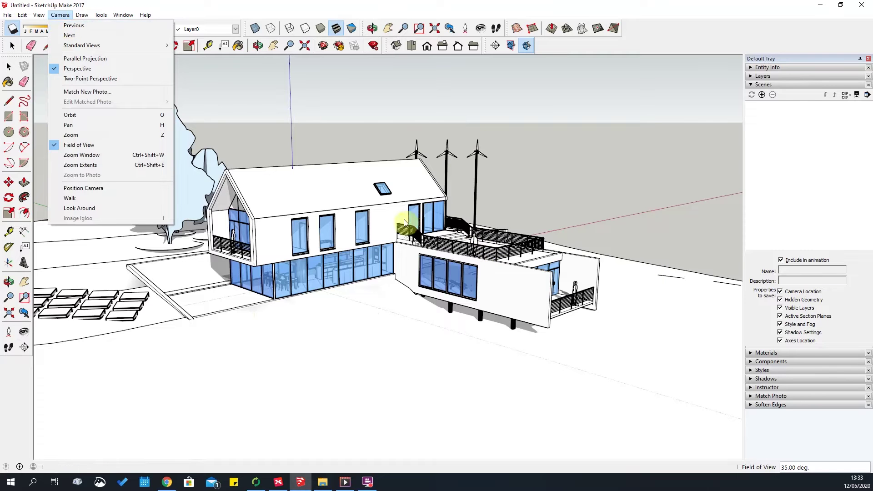
left_click(359, 169)
Inspect the house from different sides, including the gable end, the roof terrace and the glazed front
scroll(298, 278, "up", 5)
middle_click_drag(238, 272, 424, 258)
middle_click_drag(579, 318, 429, 317)
middle_click_drag(663, 278, 345, 275)
middle_click_drag(643, 220, 491, 321)
key("z")
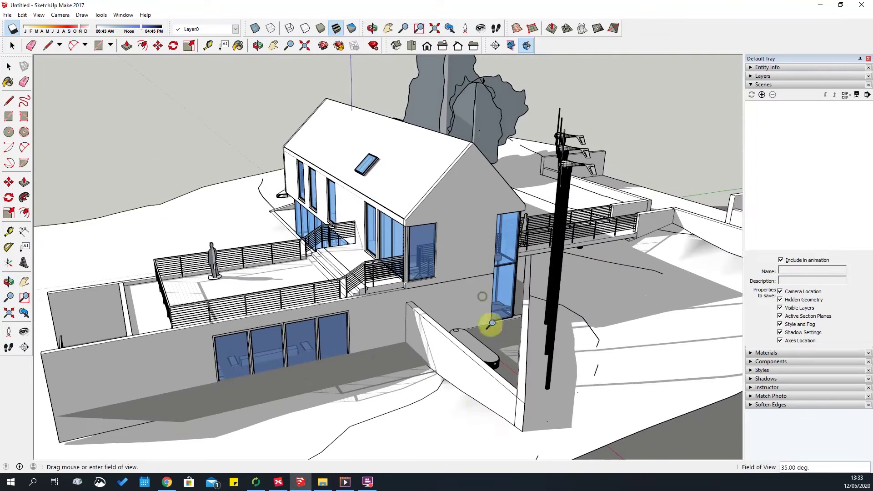
scroll(405, 414, "up", 3)
middle_click_drag(405, 417, 471, 332)
middle_click_drag(245, 341, 439, 306)
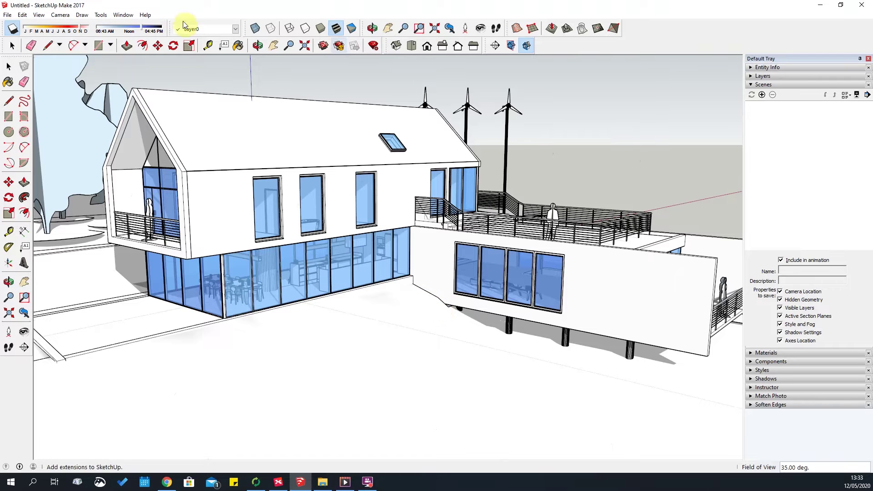
Step back through the camera history with the Previous view command
left_click(63, 15)
left_click(74, 26)
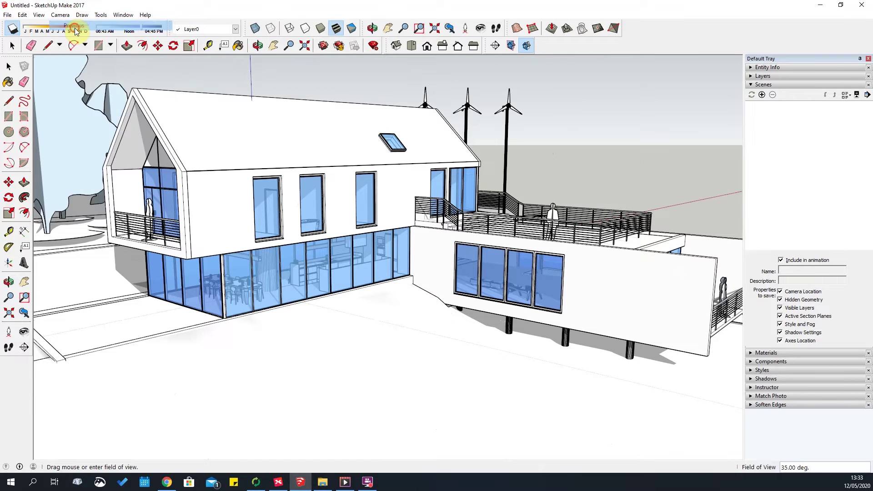
left_click(63, 15)
left_click(71, 25)
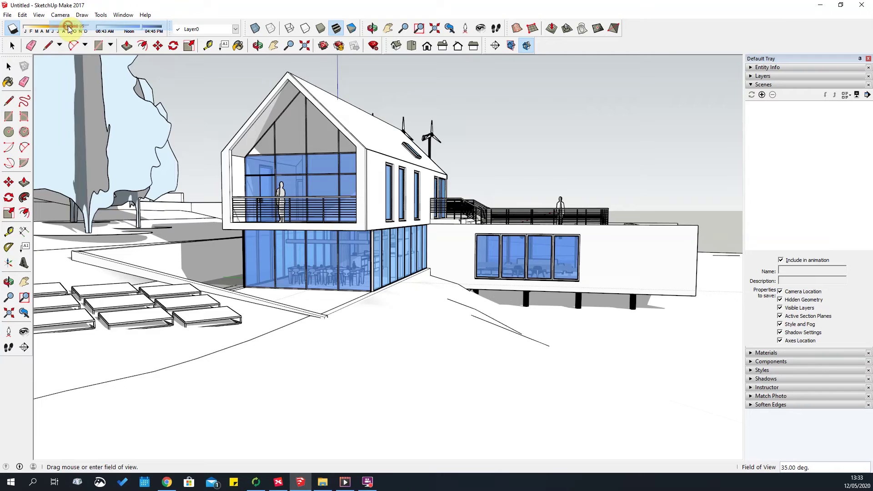
Step forward through the camera history with the Next view command
left_click(67, 17)
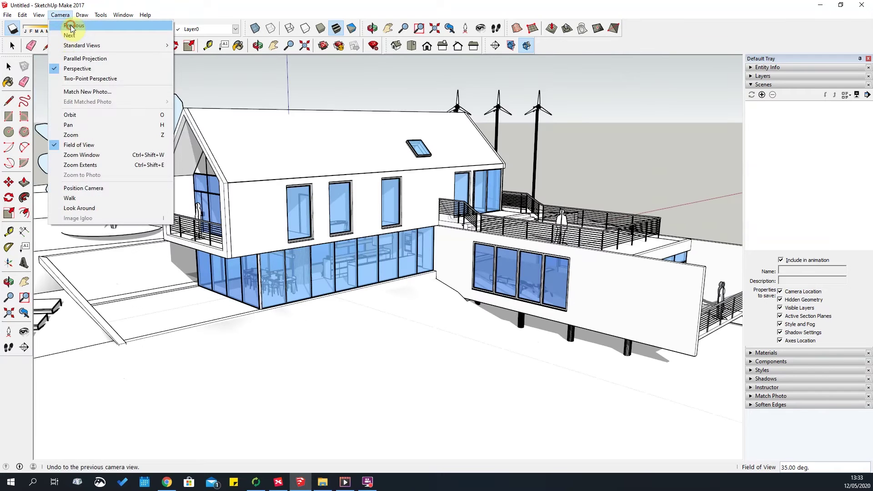
left_click(68, 33)
left_click(64, 16)
left_click(68, 32)
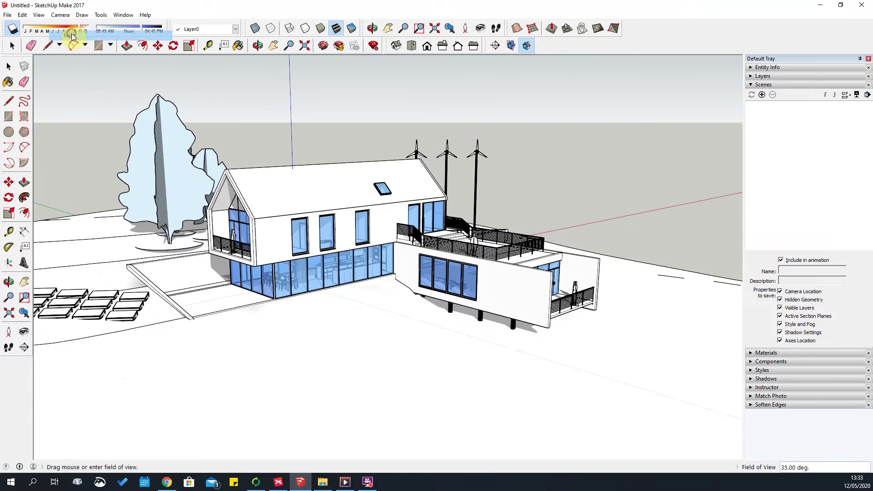
left_click(62, 15)
left_click(70, 33)
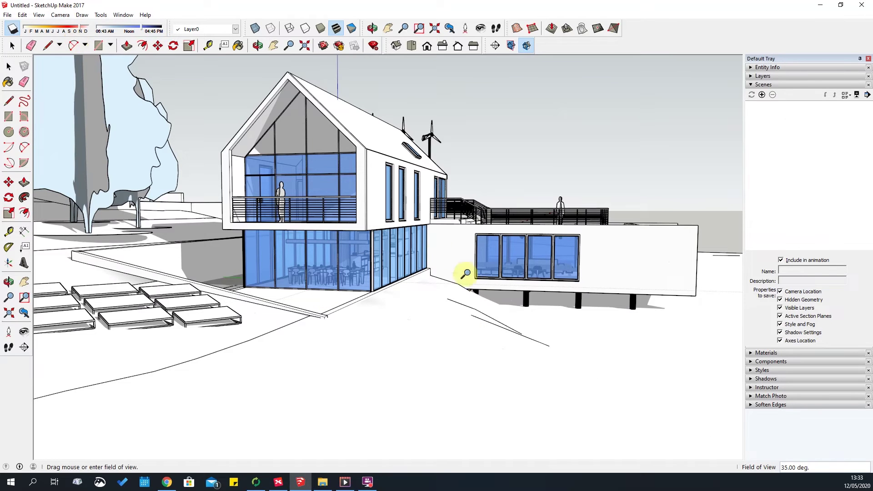
Collapse the Scenes section of the Default Tray and expand the Instructor section
left_click(755, 85)
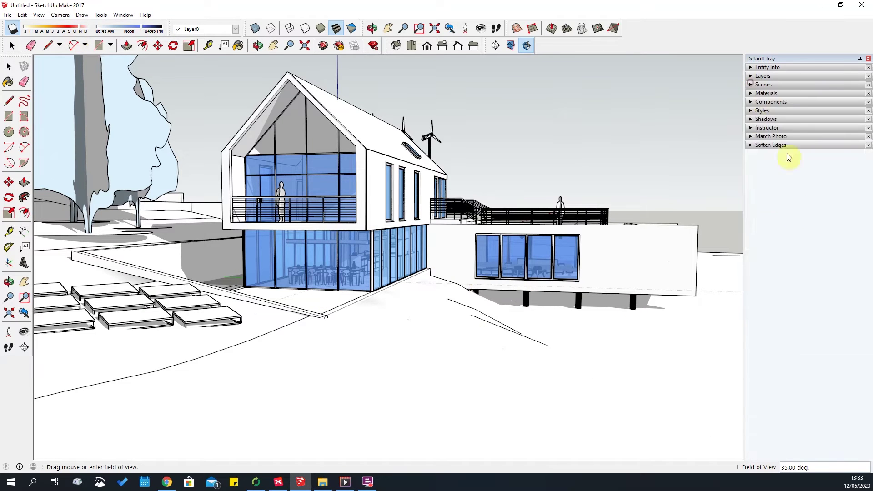
left_click(751, 128)
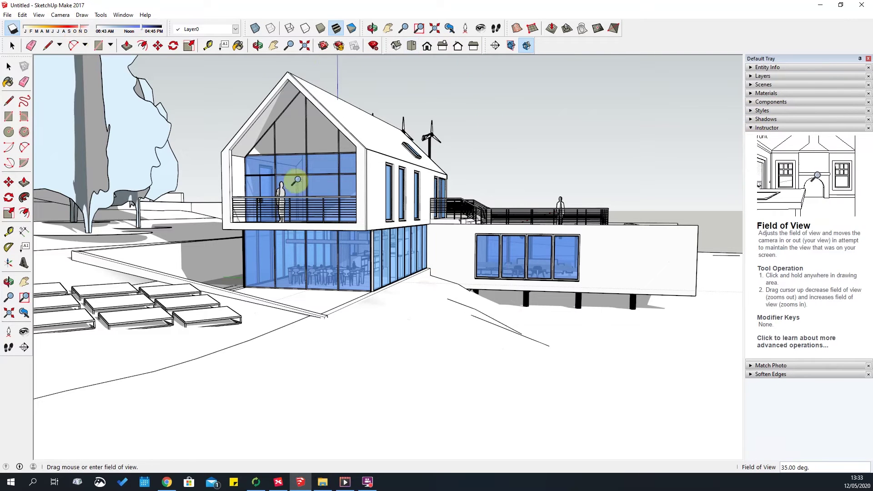
middle_click_drag(541, 181, 388, 242)
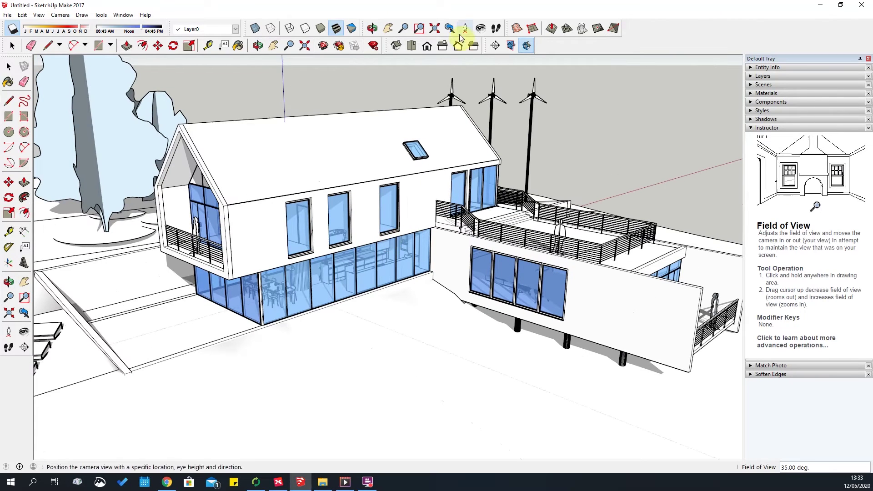
left_click(60, 14)
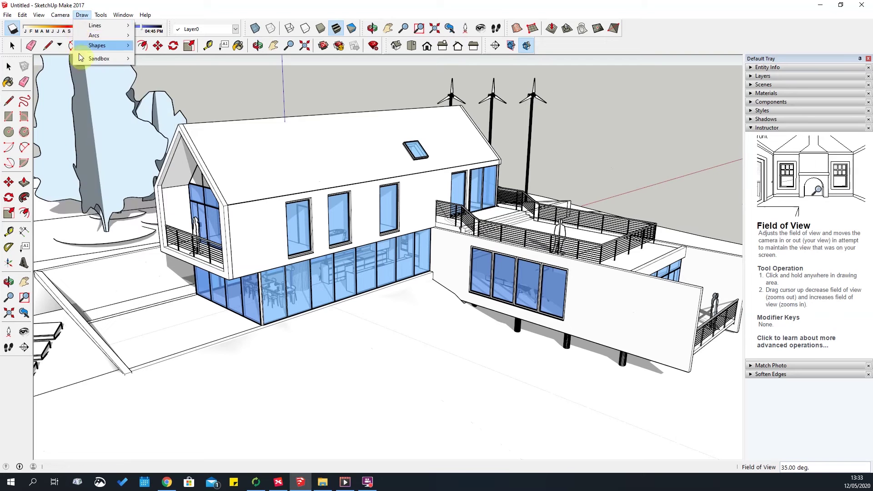
mouse_move(62, 17)
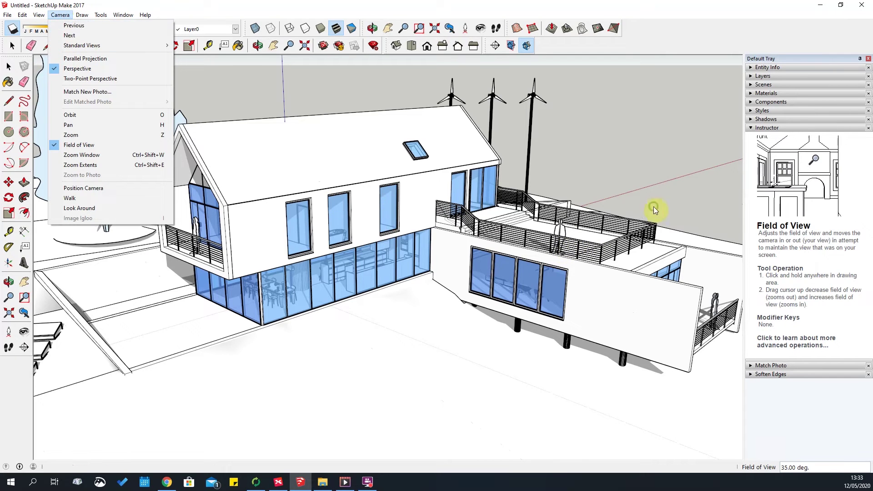
left_click(634, 148)
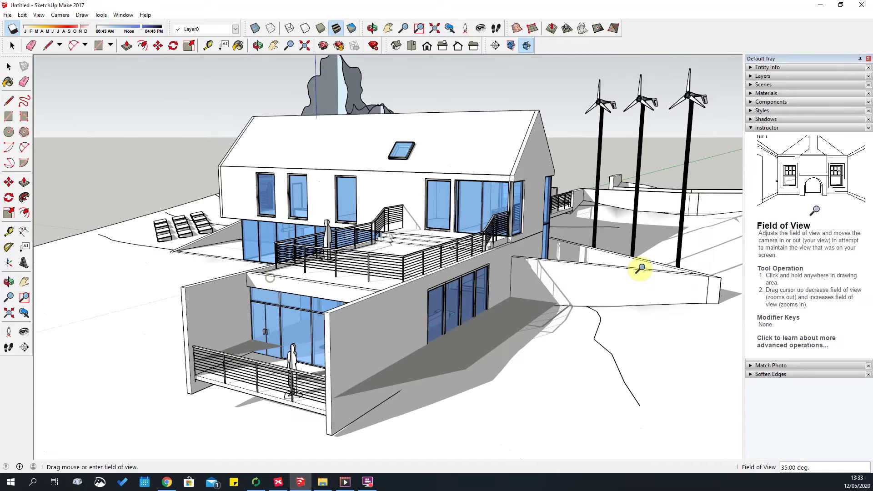
Activate the Select tool, look at the retaining walls beside the footbridge, and restore the previous camera view
key("o")
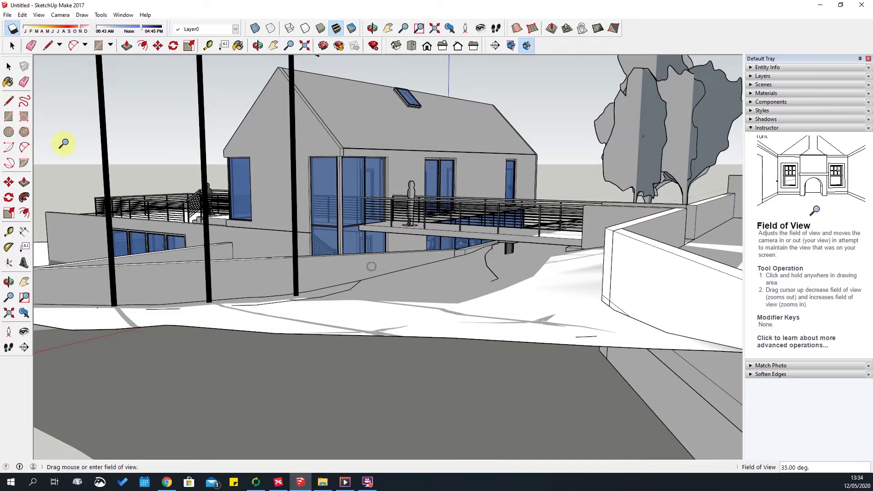
left_click(10, 67)
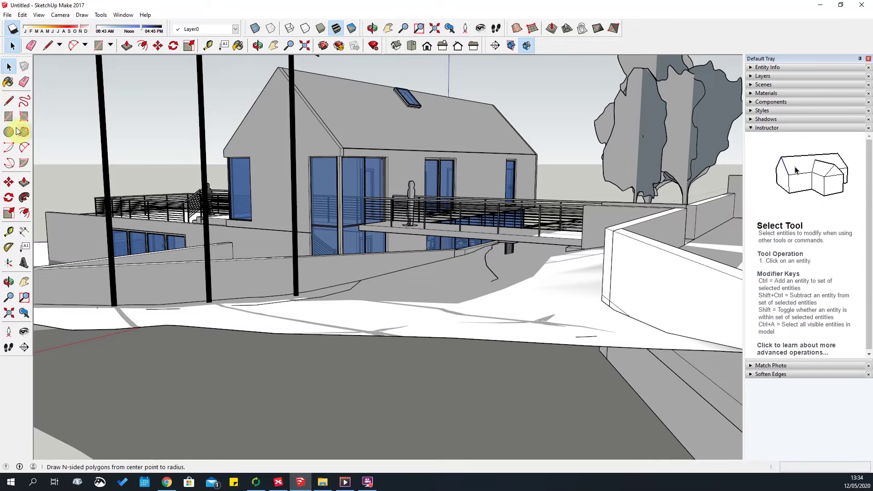
middle_click_drag(378, 208, 536, 241)
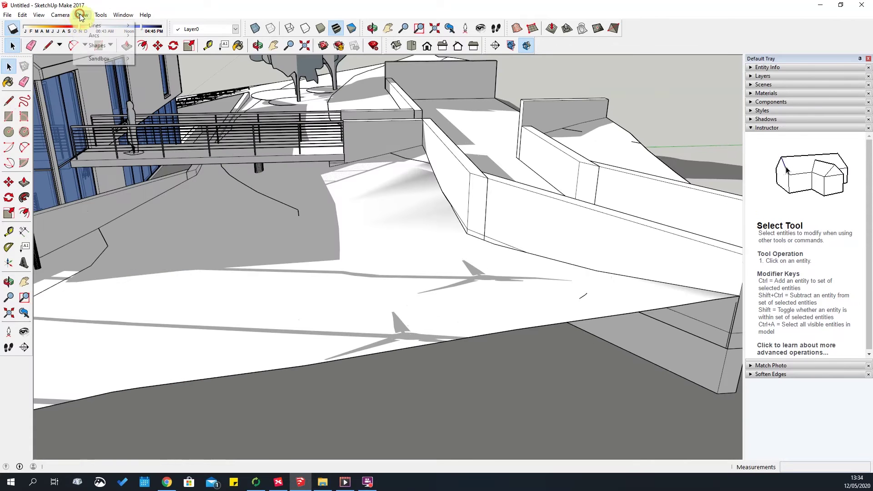
left_click(63, 16)
left_click(72, 25)
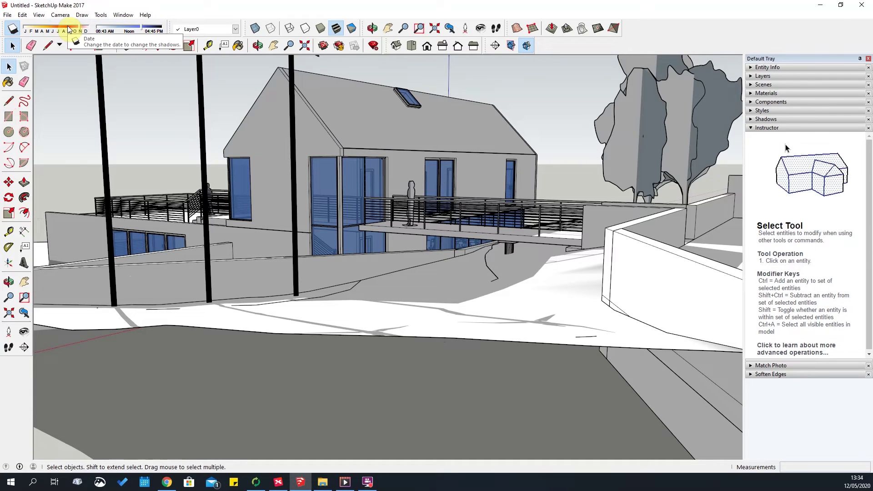
Orbit to a raised view of the house's front and terrace, leaving the Select tool active
middle_click_drag(506, 194, 214, 264)
key("o")
left_click_drag(214, 263, 381, 247)
key("space")
middle_click_drag(382, 248, 422, 261)
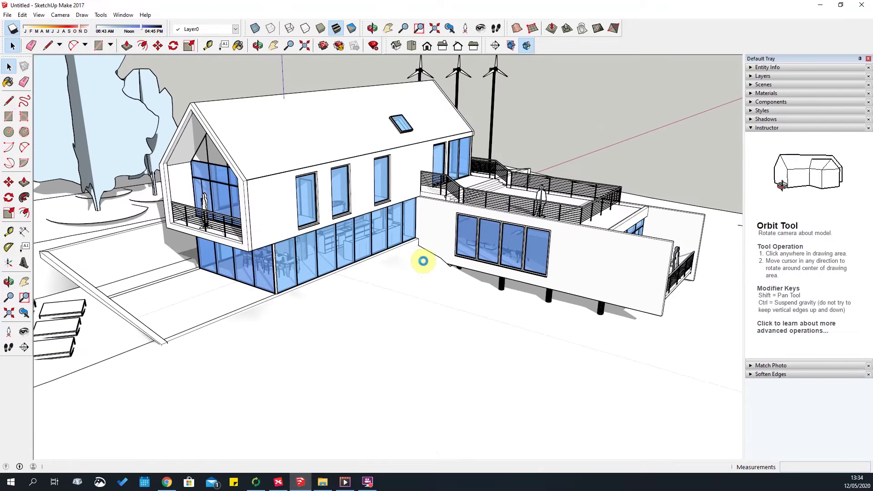
Switch the camera through the Iso, Top, Front, Right and Back standard views of the house
left_click(60, 14)
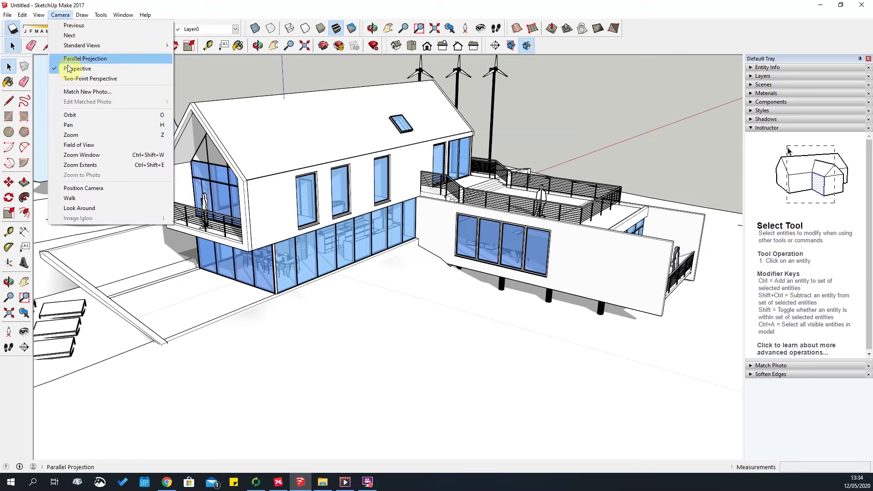
mouse_move(90, 48)
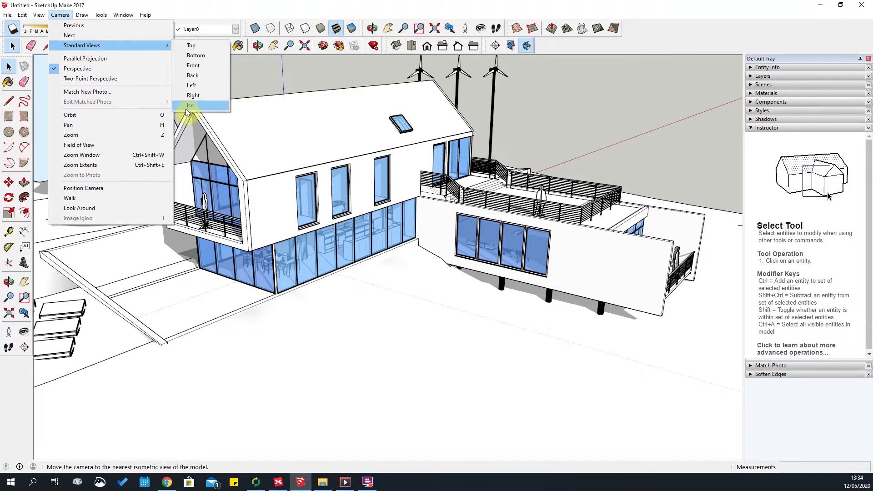
left_click(591, 50)
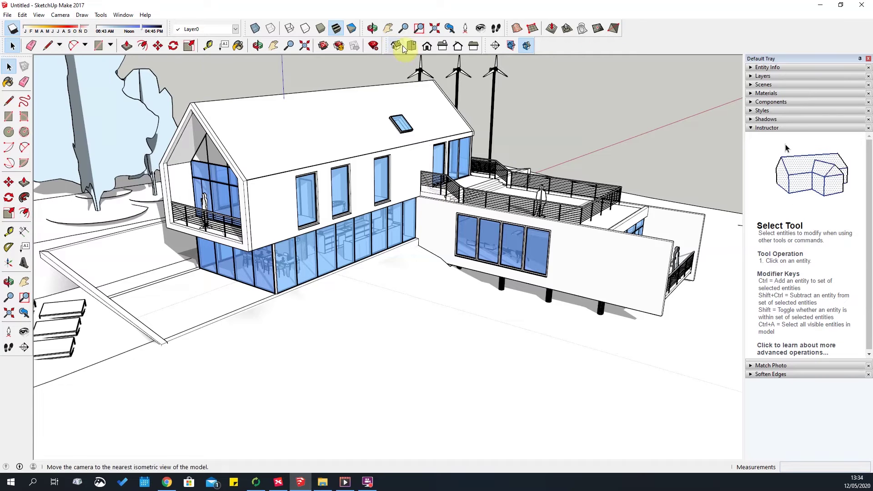
left_click(401, 48)
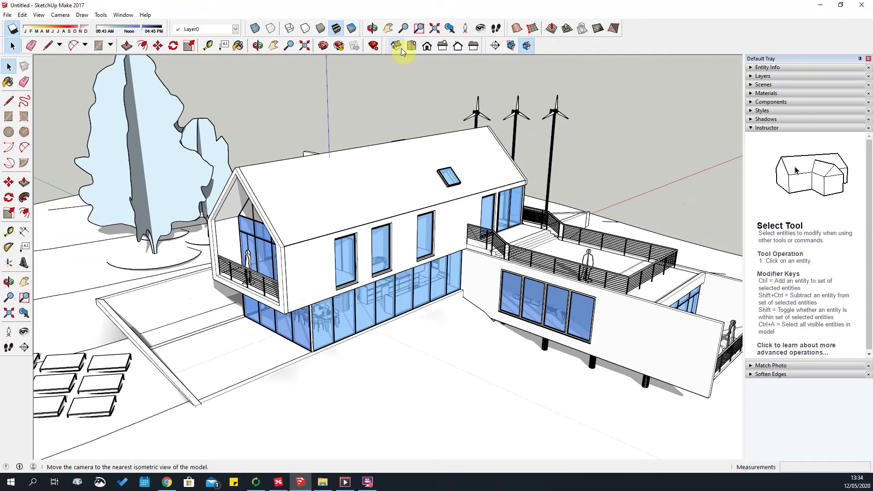
left_click(410, 47)
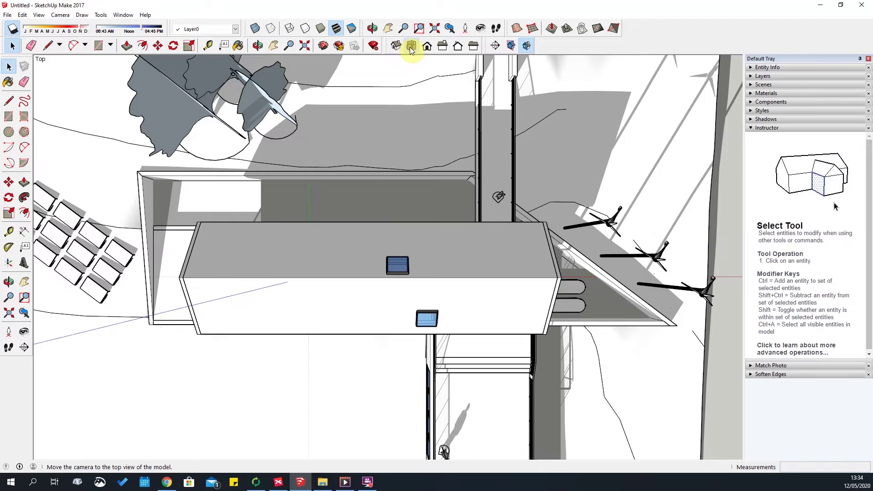
left_click(426, 47)
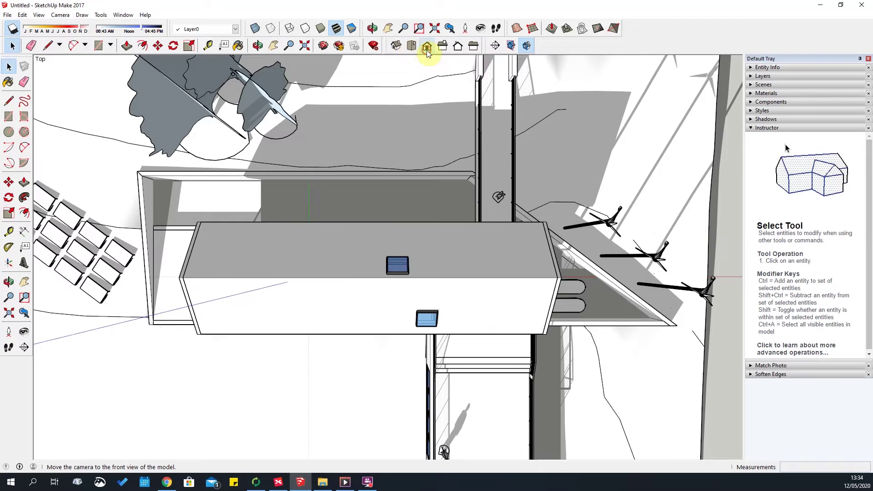
left_click(441, 47)
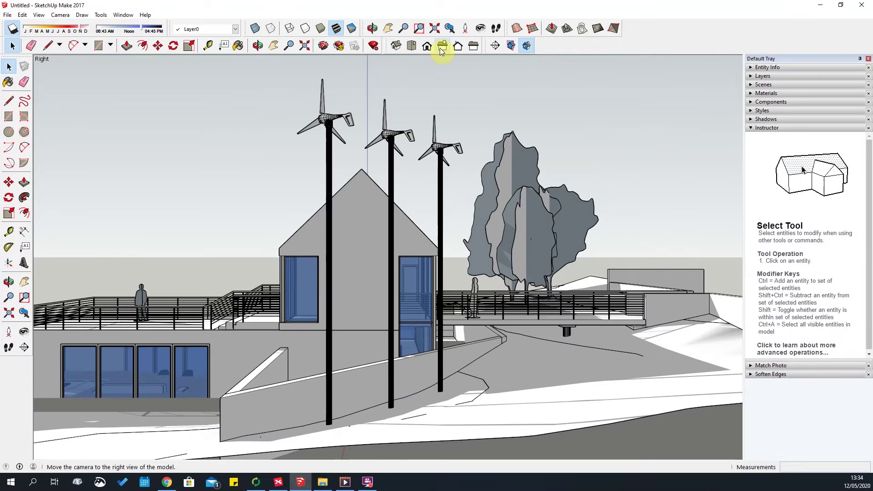
left_click(457, 46)
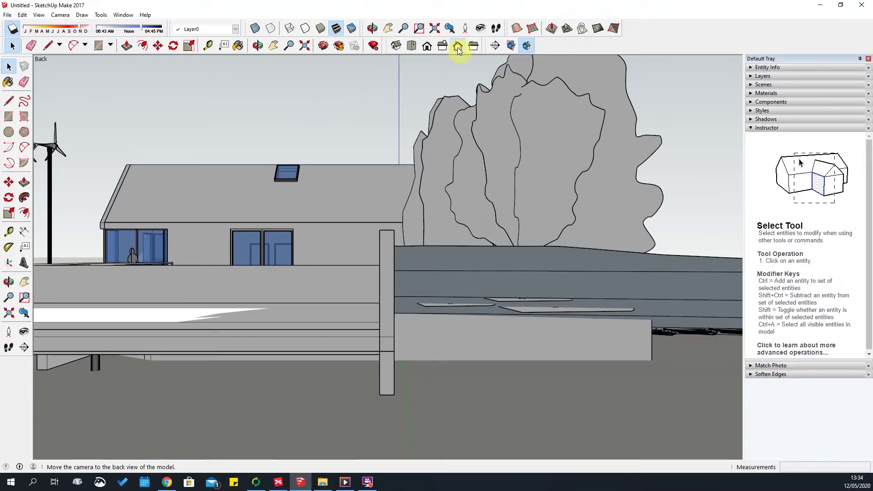
Show the Left standard view of the house and orbit to a raised view of its gable end and terrace
left_click(473, 47)
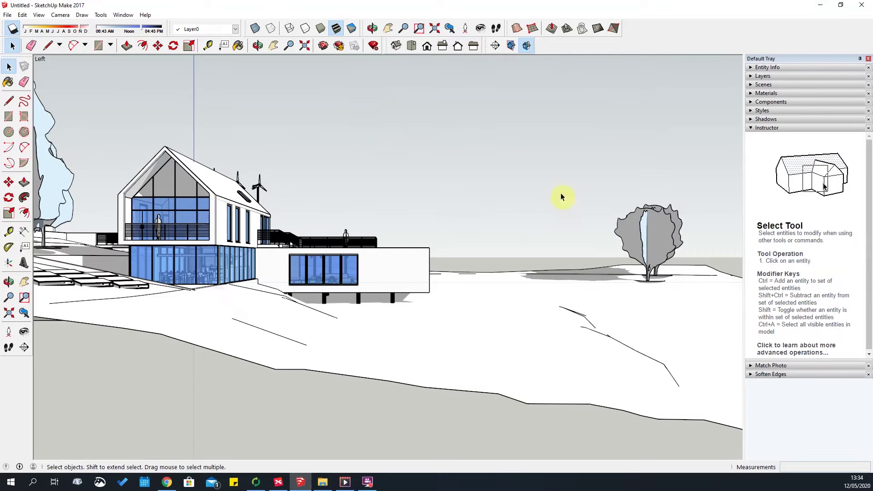
middle_click_drag(445, 263, 293, 131)
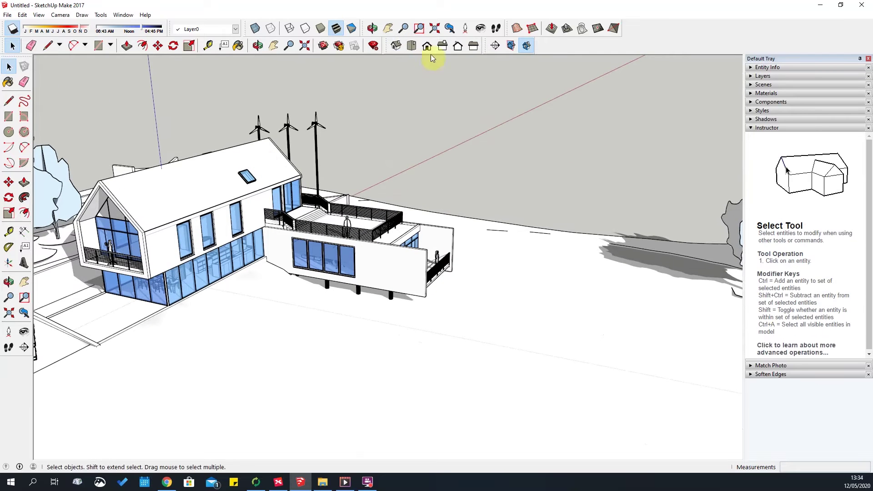
Switch the camera from Perspective to Parallel Projection
left_click(64, 15)
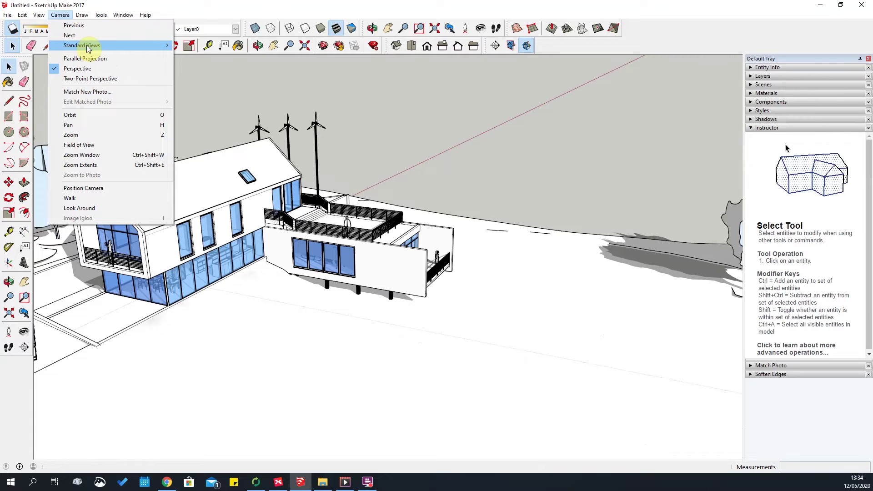
mouse_move(138, 47)
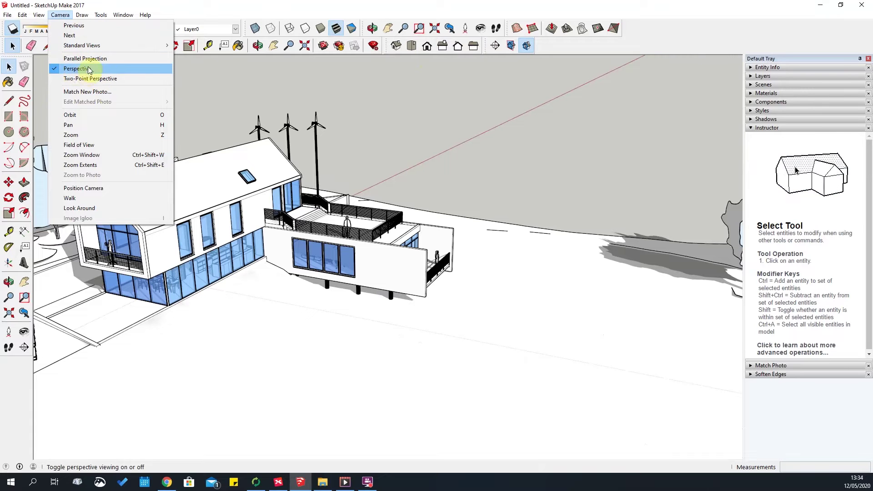
left_click(55, 61)
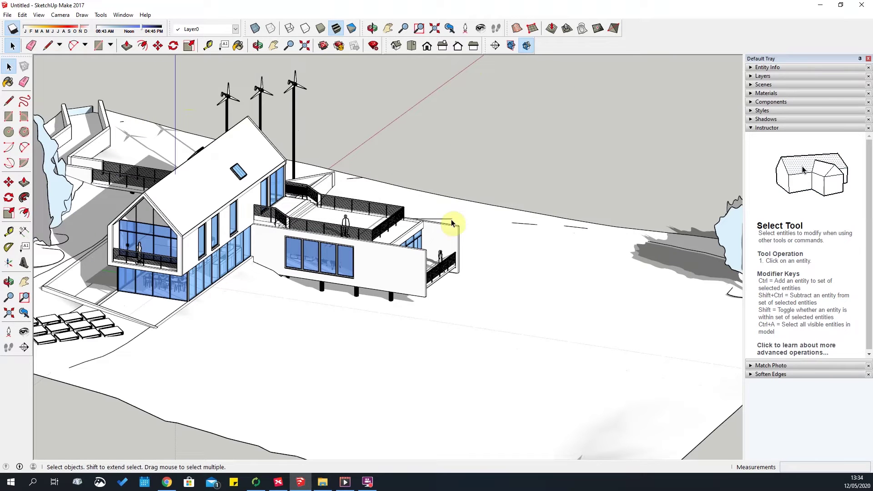
Show the Top and Front standard views in parallel projection and examine the front elevation more closely
left_click(412, 46)
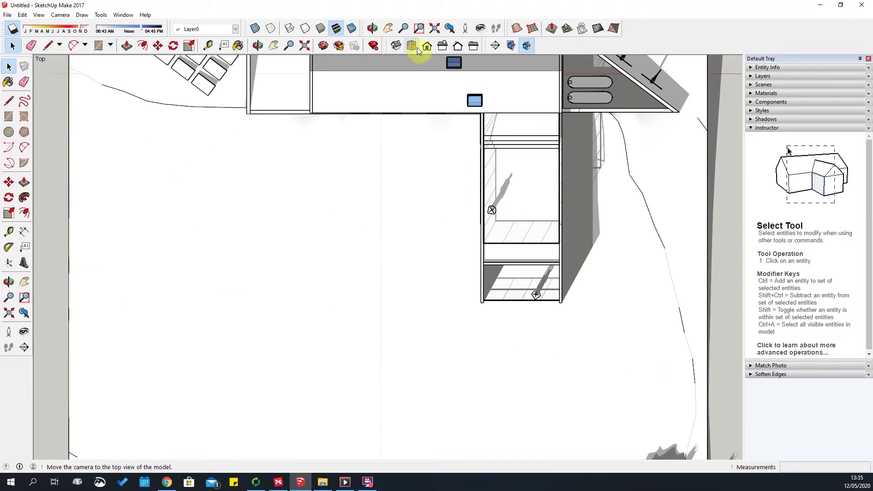
left_click(425, 46)
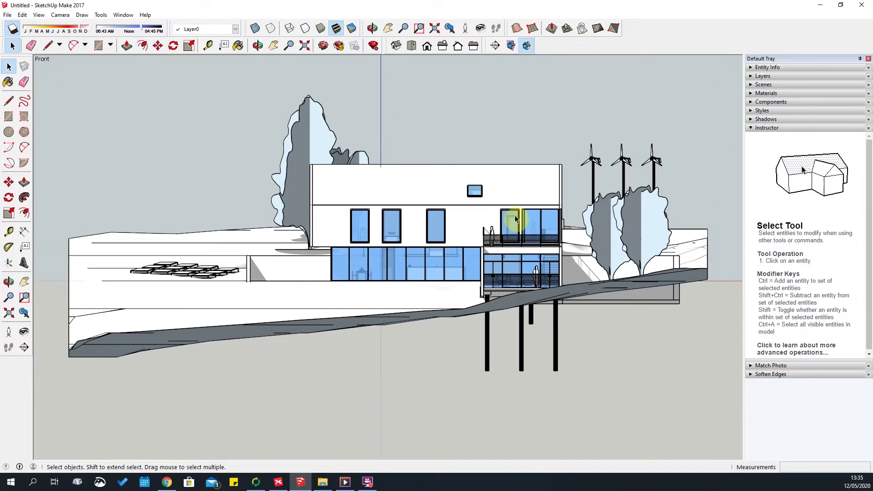
scroll(502, 241, "up", 3)
scroll(574, 235, "down", 2)
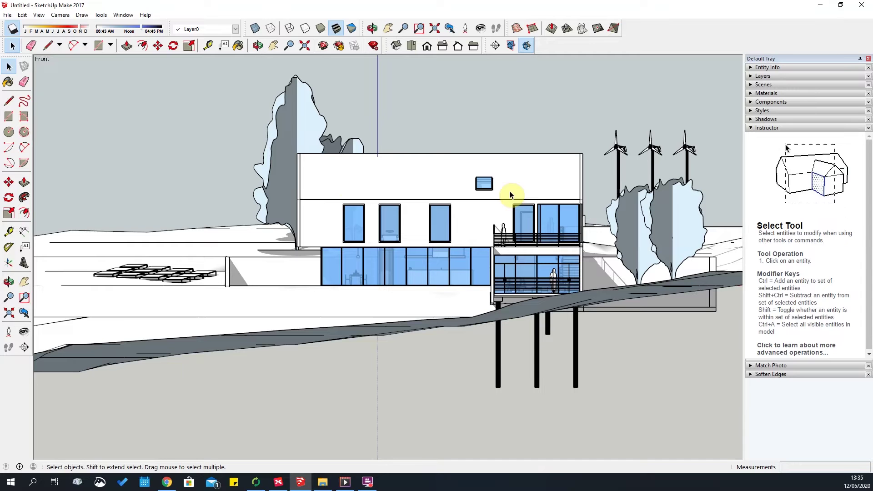
Return to the Top view to examine more of the house plan, and restore the Front view
left_click(419, 48)
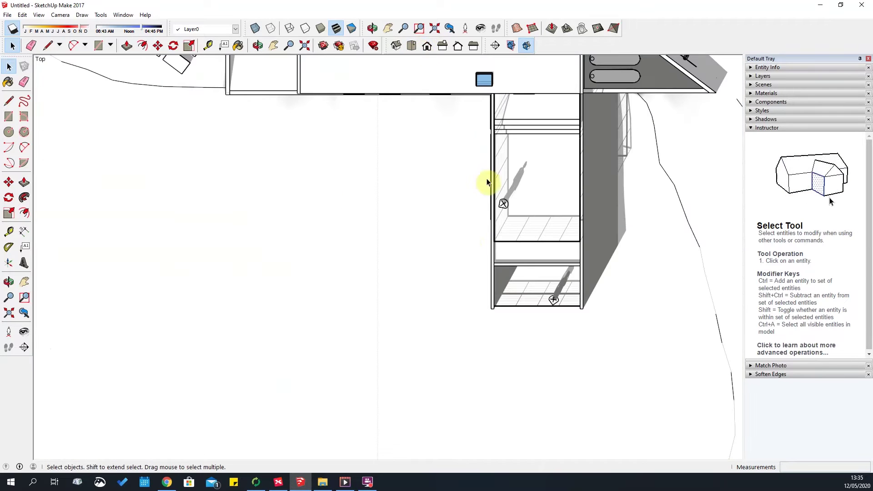
scroll(478, 314, "down", 3)
scroll(499, 131, "up", 2)
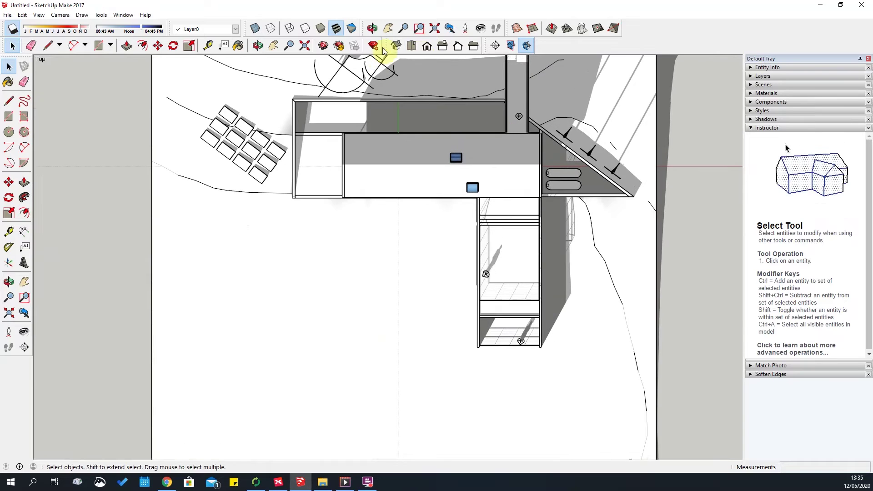
left_click(429, 46)
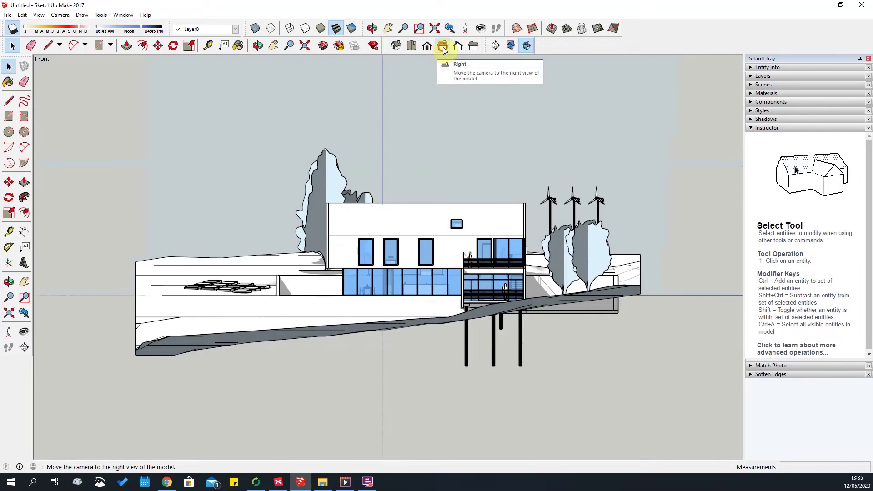
Switch through the Right, Back and Left standard views, examining each elevation in parallel projection
left_click(443, 47)
scroll(579, 250, "up", 5)
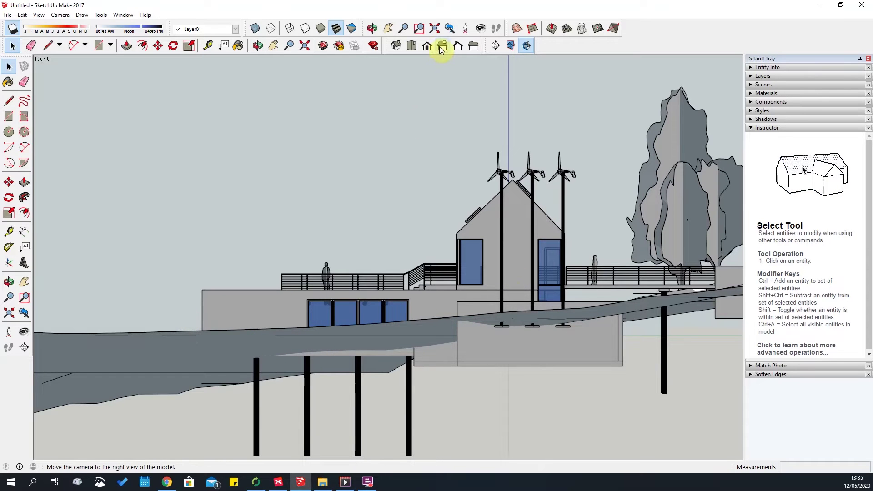
left_click(455, 48)
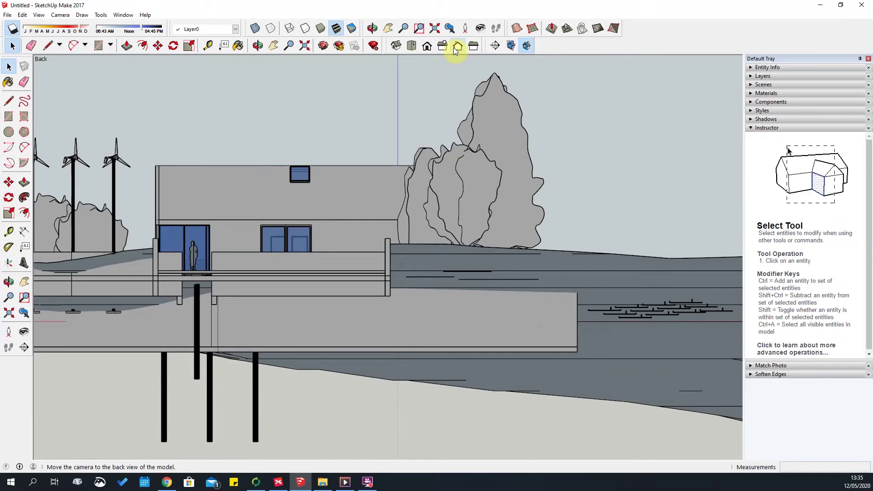
scroll(576, 267, "down", 3)
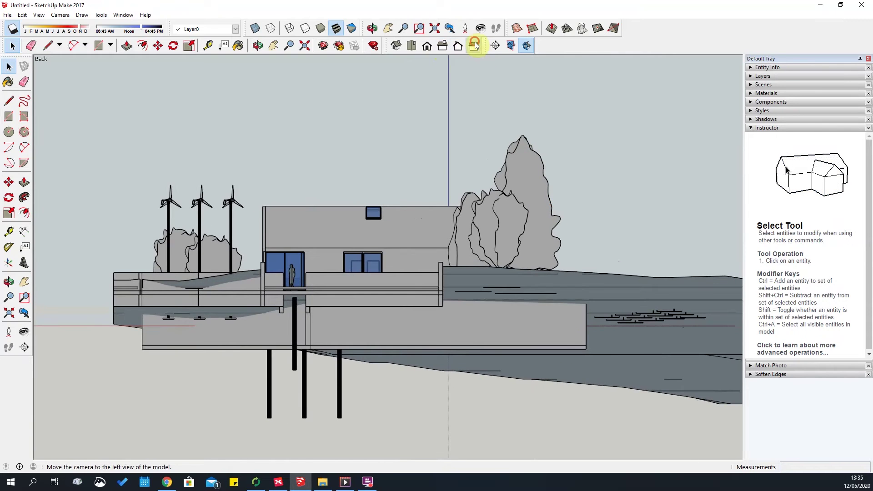
left_click(475, 45)
scroll(201, 195, "up", 3)
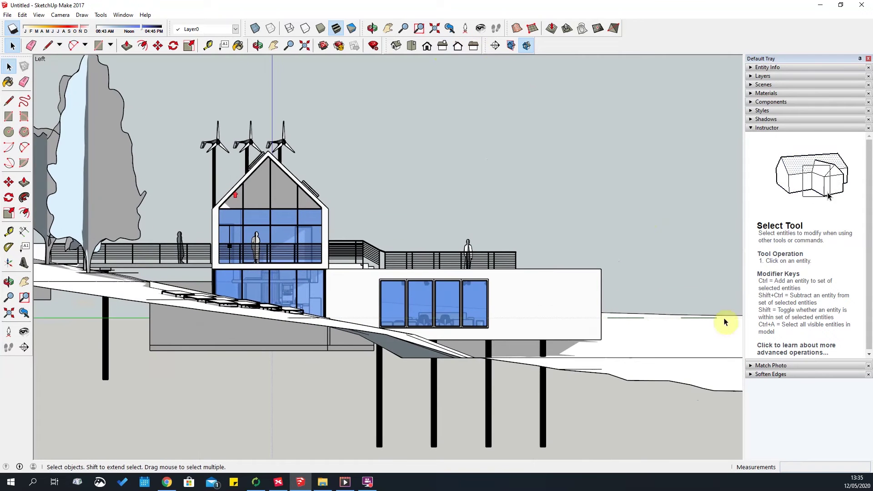
scroll(192, 273, "down", 1)
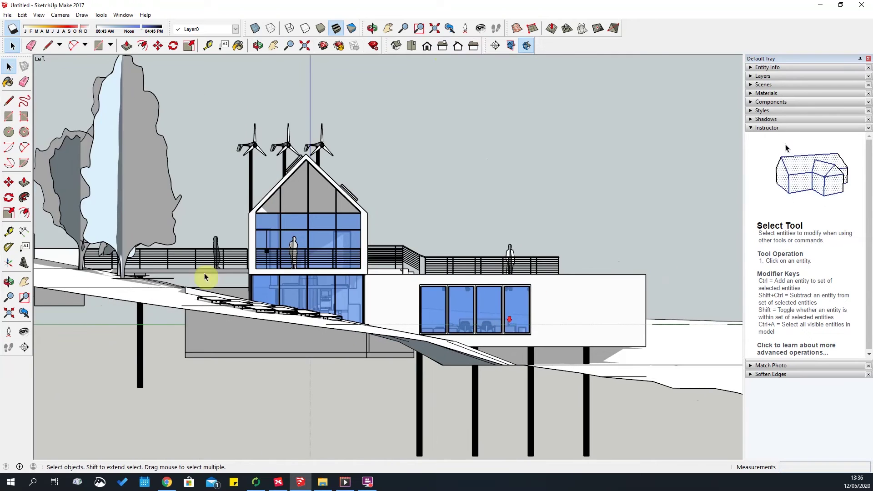
Compare the Left view in Perspective and Parallel Projection by alternating twice, finishing in Parallel Projection
left_click(53, 17)
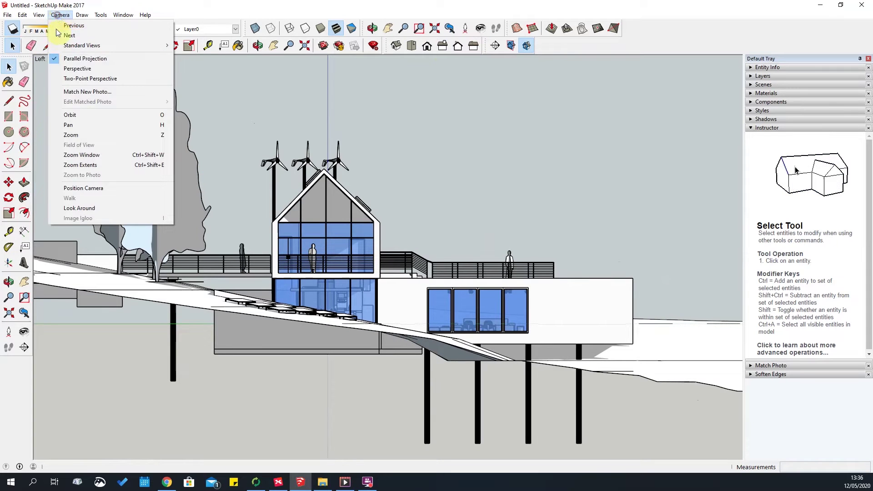
left_click(58, 67)
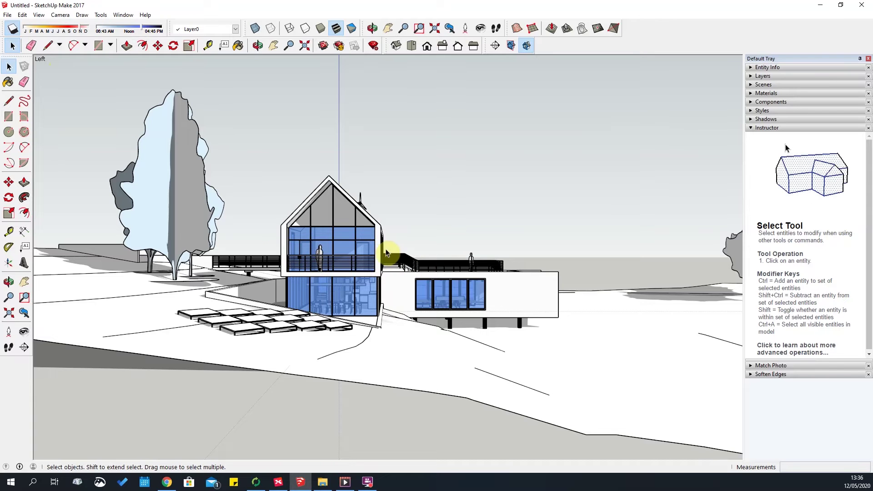
left_click(55, 16)
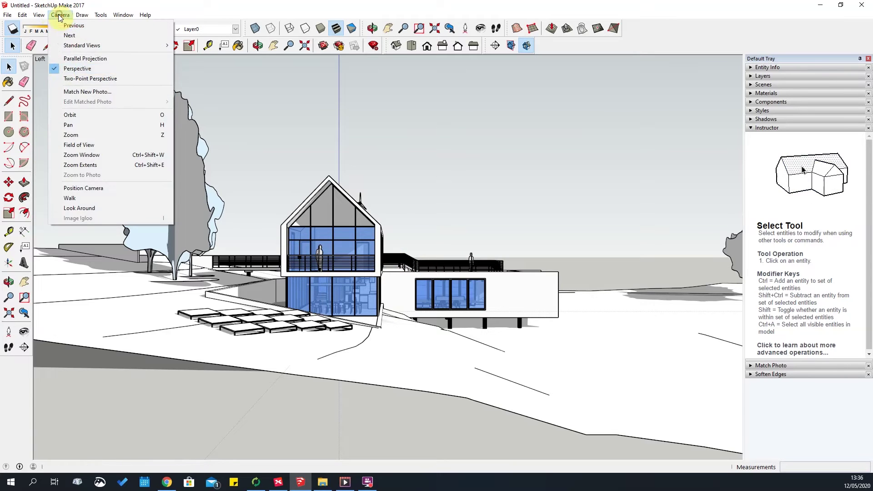
left_click(68, 59)
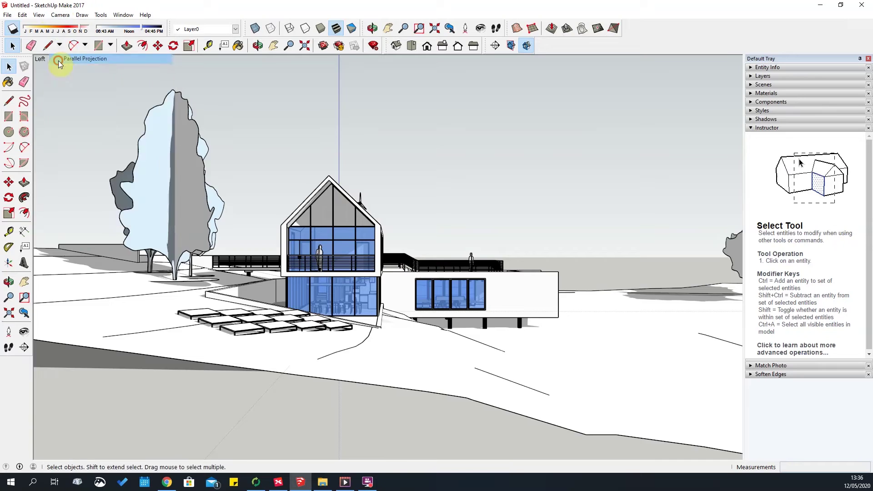
left_click(59, 18)
left_click(60, 69)
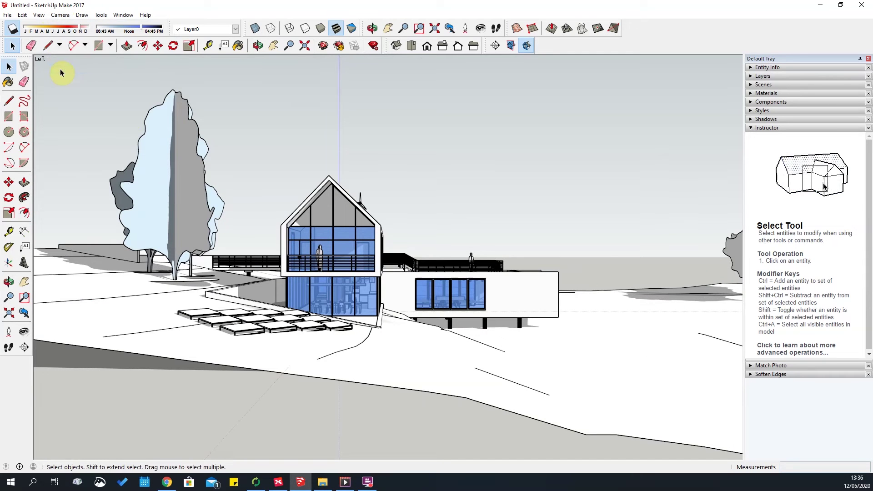
left_click(66, 15)
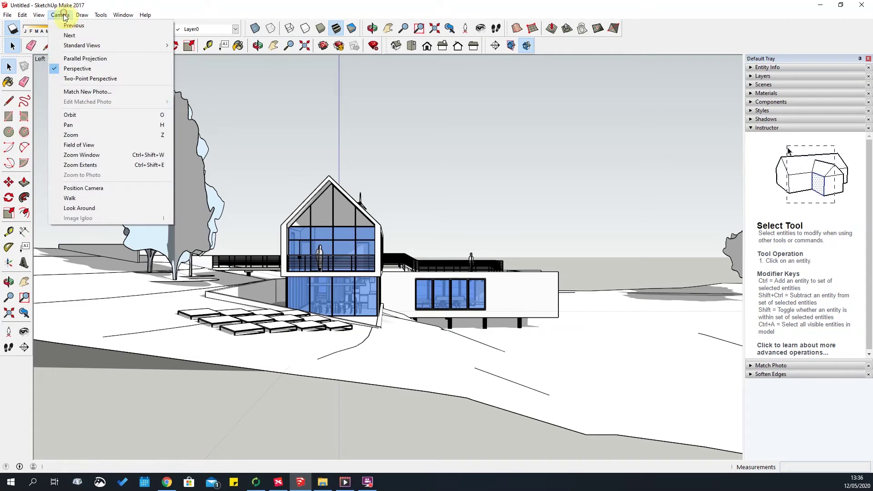
left_click(58, 60)
middle_click_drag(418, 282, 390, 274, "shift")
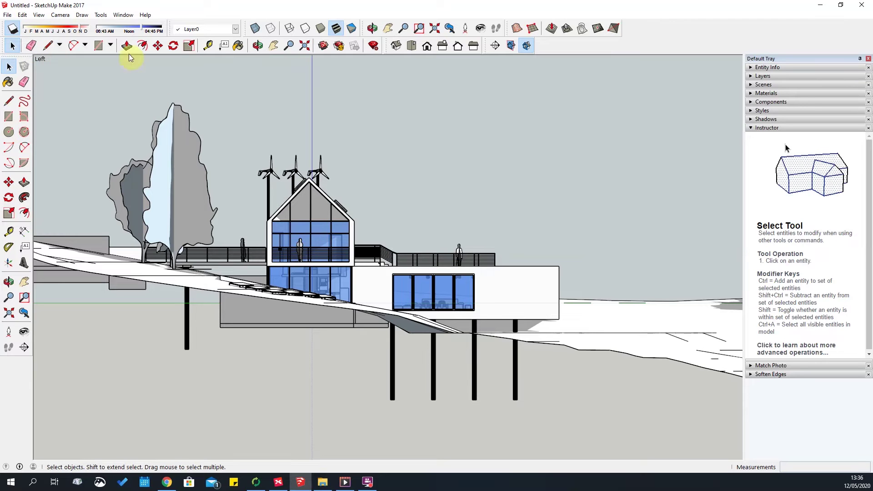
Open the 2D Graphic export dialog for the elevation and close it without exporting
left_click(7, 15)
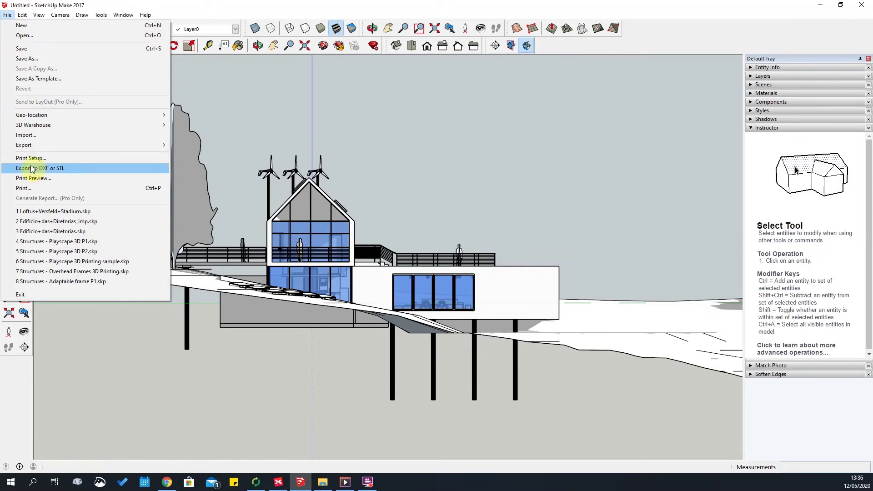
mouse_move(38, 145)
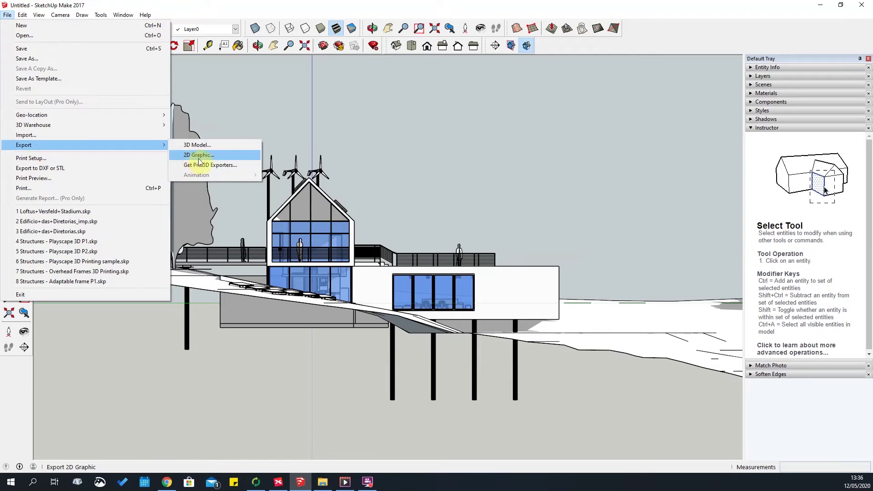
left_click(217, 159)
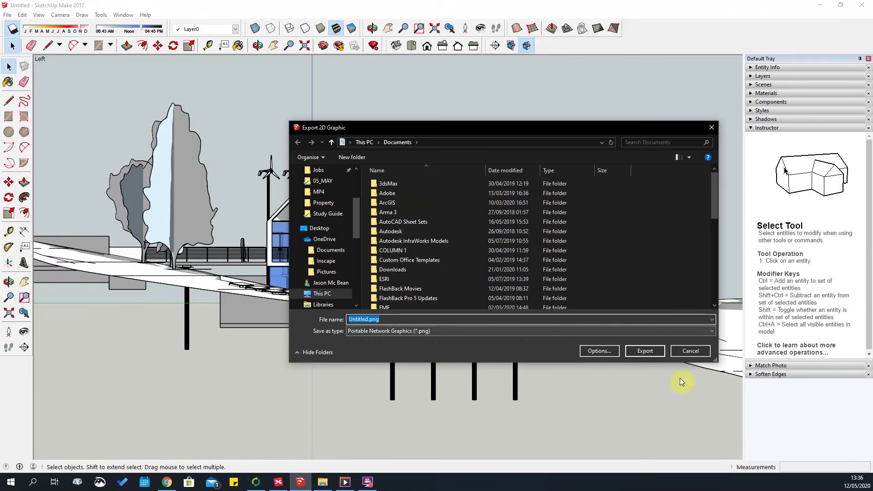
left_click(704, 352)
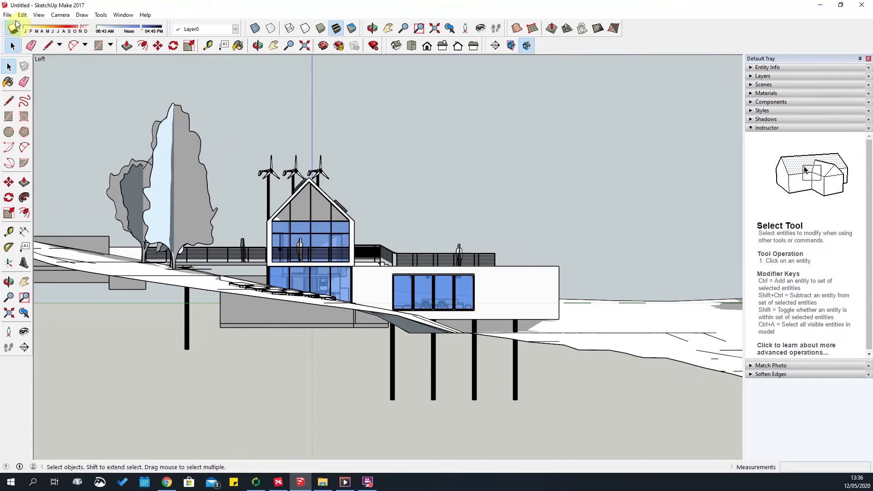
Apply Two-Point Perspective to the Left view, and apply it again after changing to the Front view
left_click(62, 16)
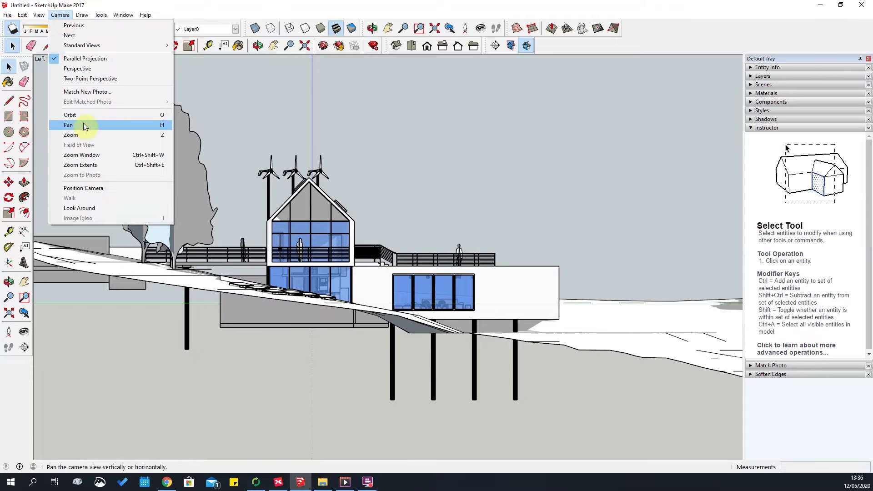
left_click(75, 78)
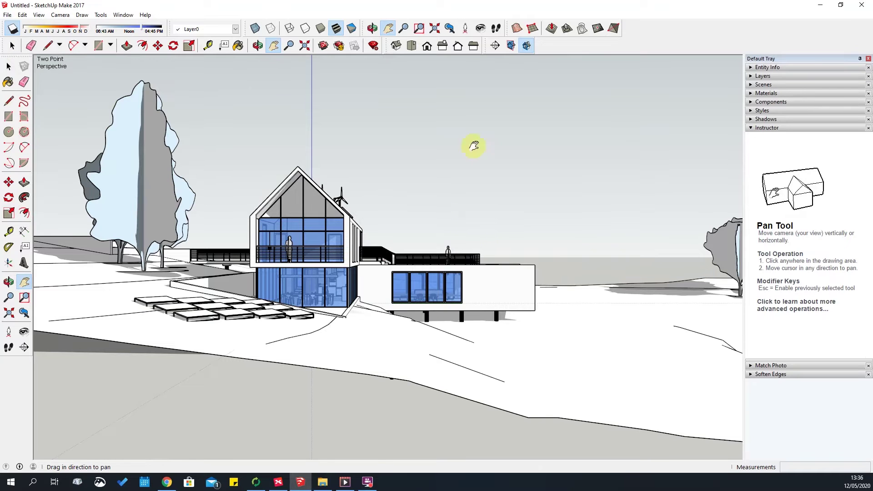
left_click(426, 46)
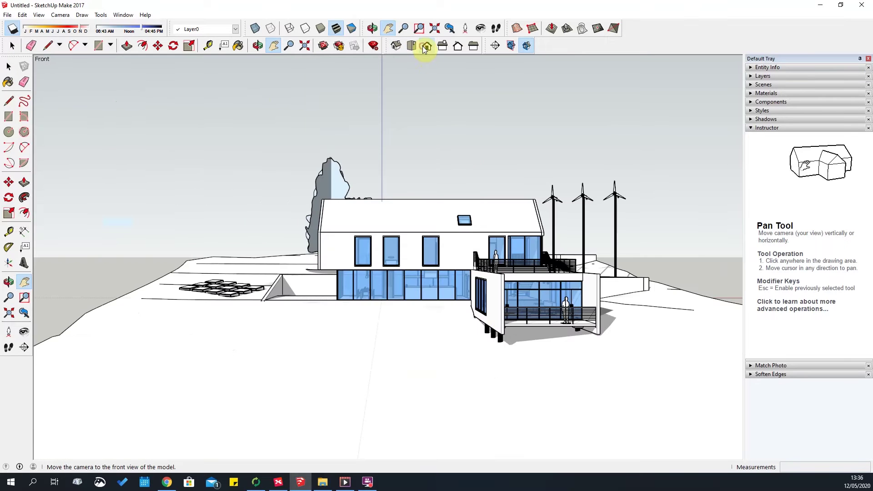
left_click(59, 15)
left_click(57, 78)
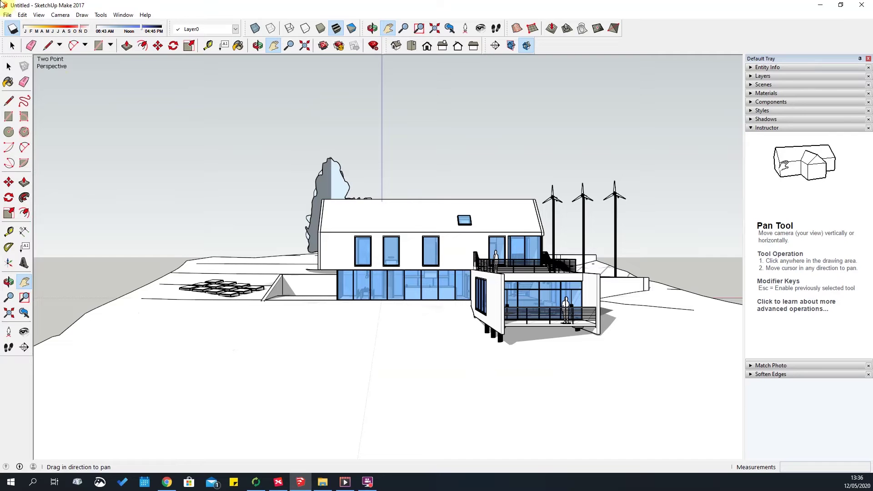
Set the camera of the front view back to Perspective
left_click(77, 15)
mouse_move(61, 16)
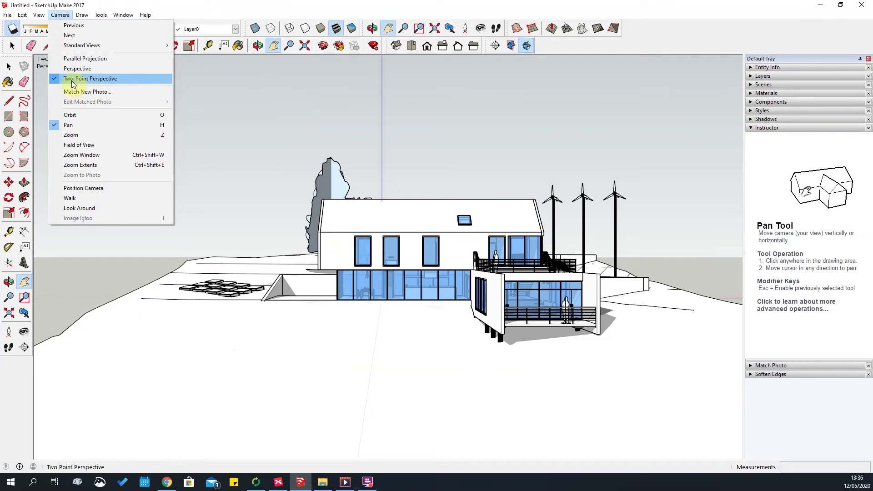
left_click(61, 69)
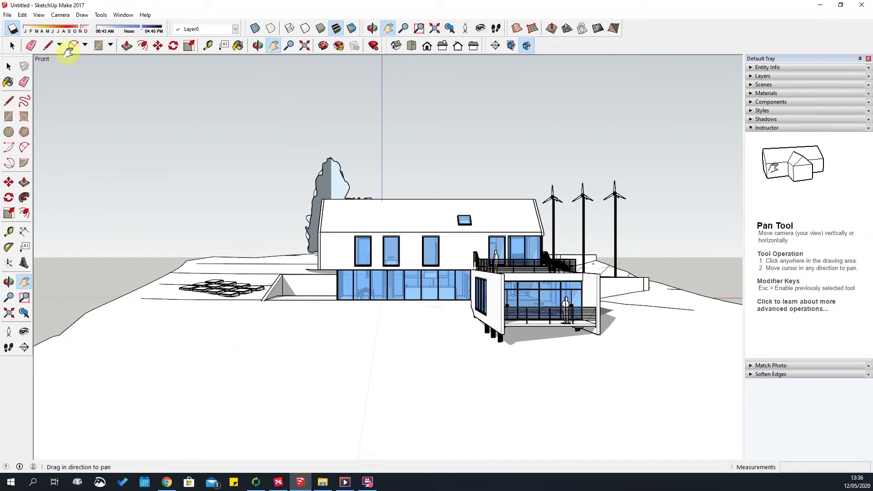
Use the Orbit tool to view the house model from above and from different sides
left_click(60, 15)
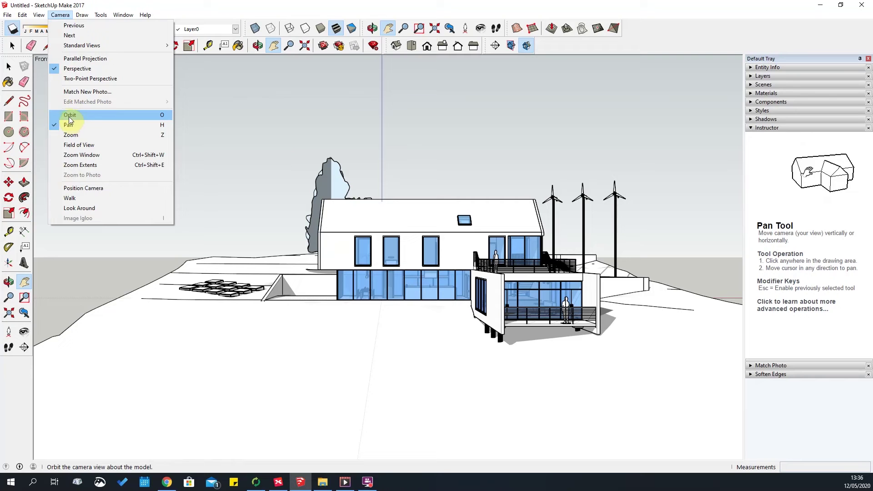
left_click(372, 29)
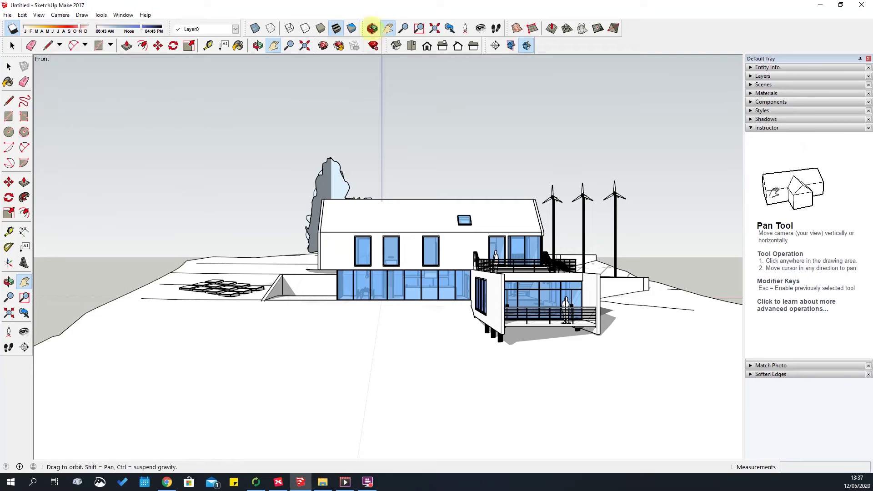
left_click(372, 29)
left_click_drag(396, 254, 282, 318)
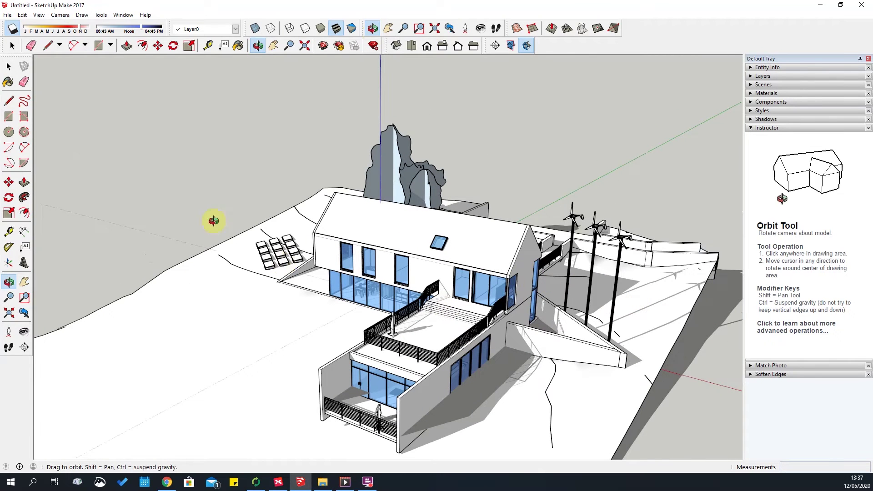
left_click_drag(292, 249, 241, 255)
left_click_drag(245, 293, 346, 242)
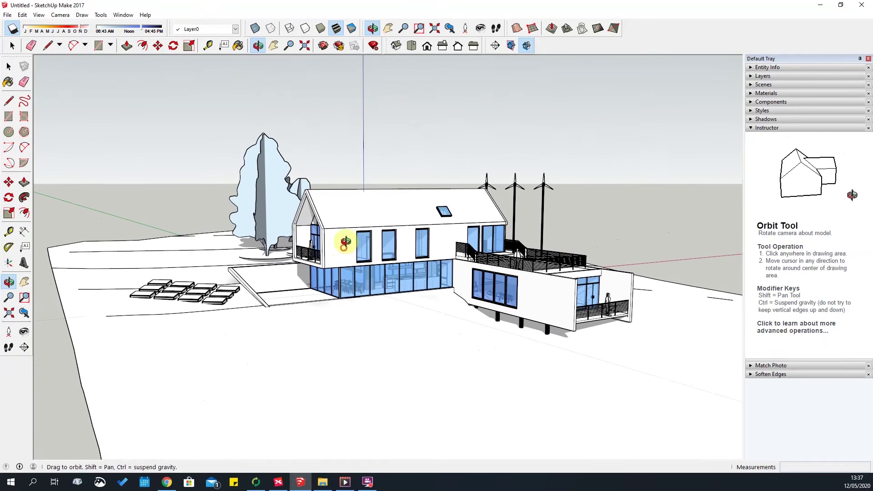
Pan the camera sideways across the site to the trees and back to the house
left_click(387, 30)
left_click_drag(440, 230, 287, 236)
left_click_drag(627, 231, 405, 234)
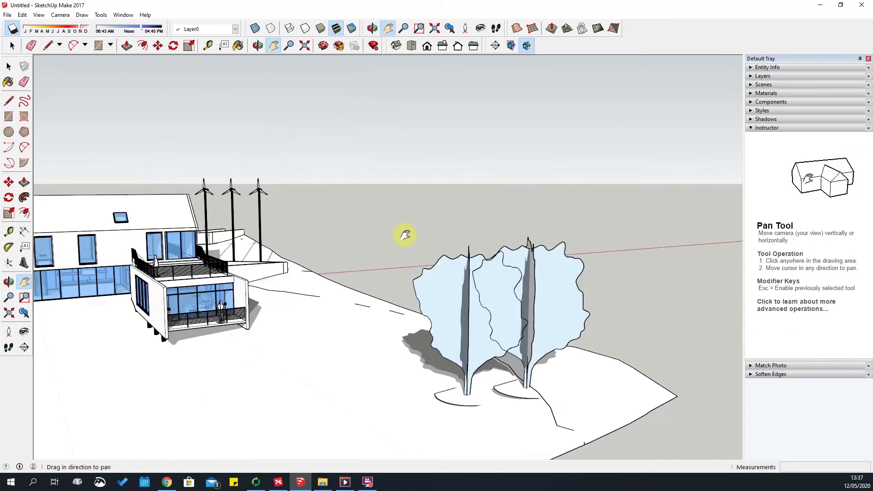
middle_click_drag(404, 235, 240, 227)
left_click_drag(239, 228, 544, 230)
left_click_drag(520, 292, 349, 289)
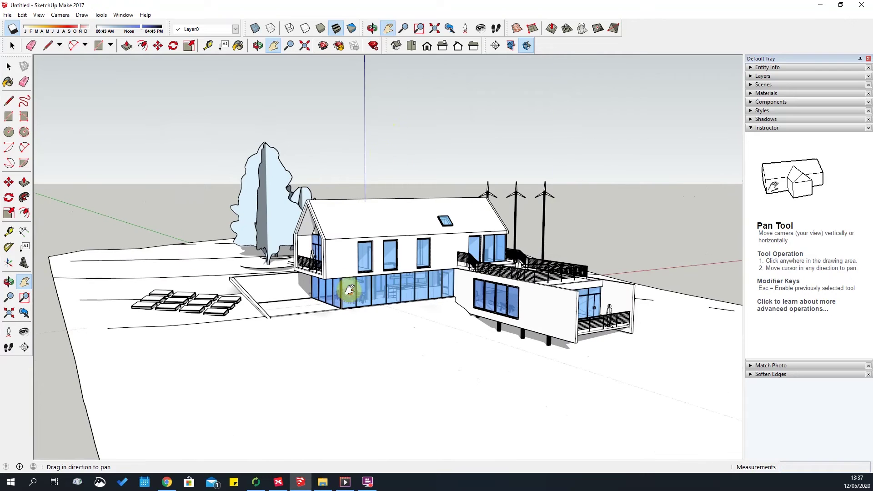
Orbit to the house's gable end, and pan until the building sits near the middle of the drawing area
left_click(373, 29)
left_click_drag(408, 248, 411, 84)
left_click(388, 29)
left_click_drag(517, 234, 341, 282)
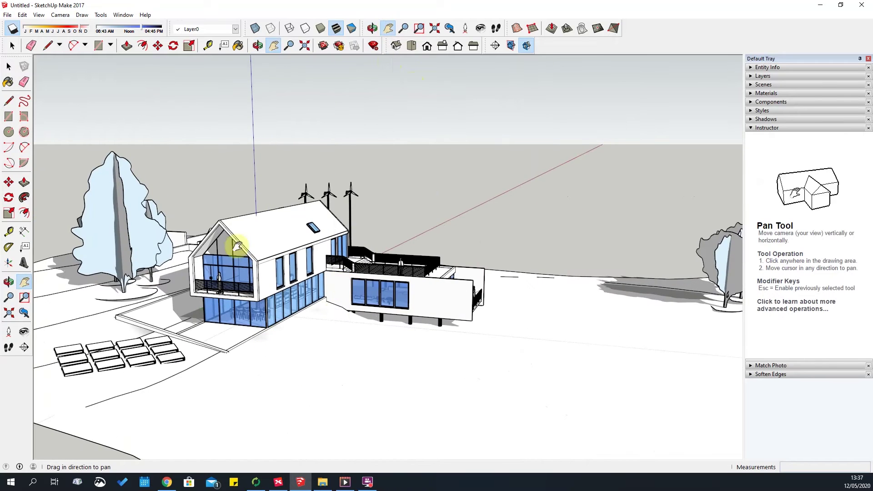
left_click_drag(332, 253, 293, 400)
left_click_drag(332, 312, 335, 292)
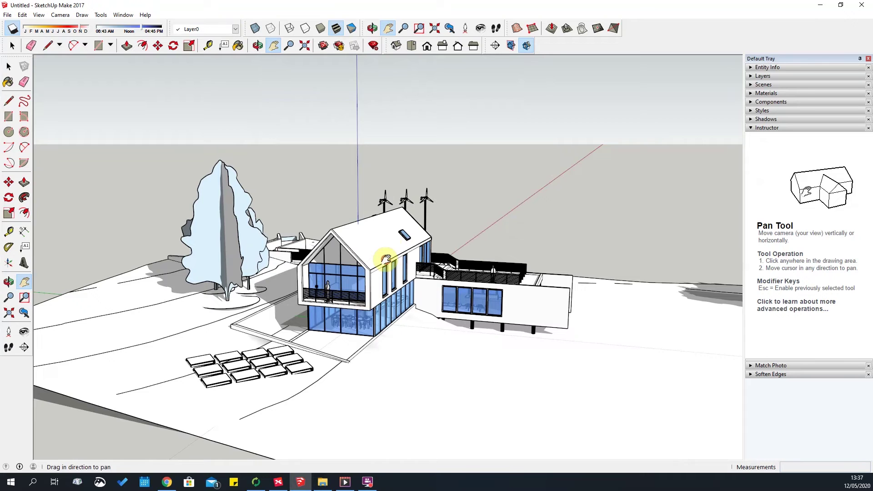
left_click_drag(384, 243, 389, 234)
left_click_drag(483, 261, 480, 290)
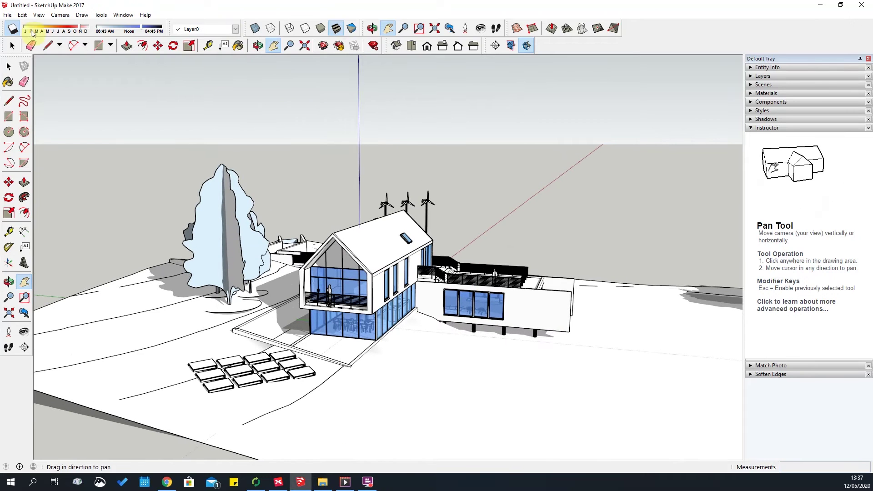
Zoom in on the house with the Zoom tool, orbiting between zooms to show more of its long side
left_click(61, 15)
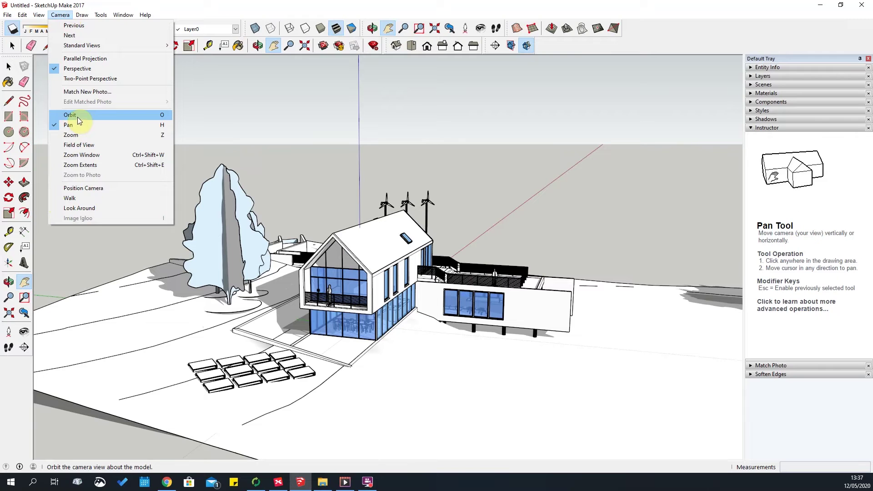
left_click(71, 136)
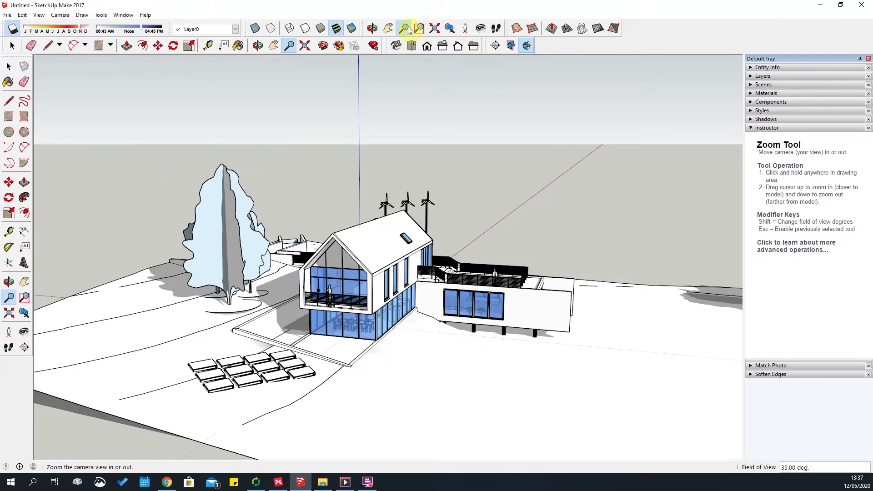
left_click_drag(362, 234, 395, 220)
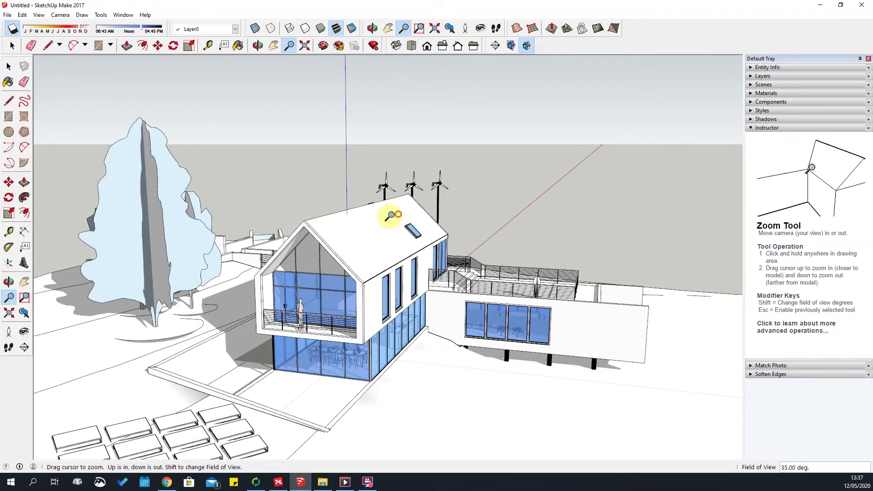
left_click(373, 29)
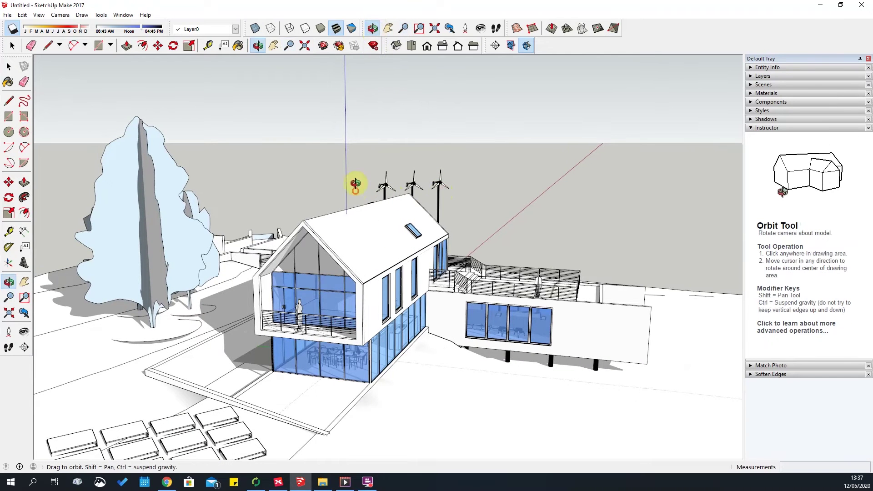
left_click(402, 28)
mouse_move(352, 210)
left_mouse_down()
mouse_move(346, 170)
mouse_move(351, 220)
left_mouse_up()
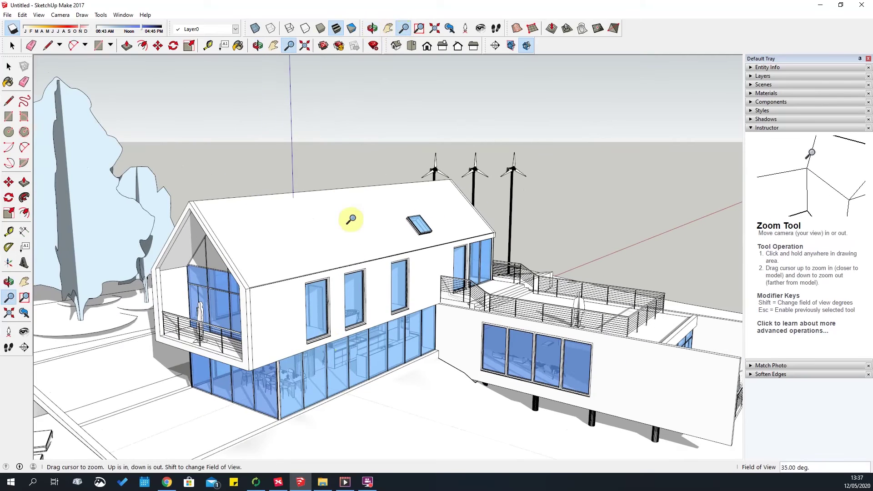
Widen the camera's Field of View to about 52 degrees on the perspective view of the house
left_click(62, 17)
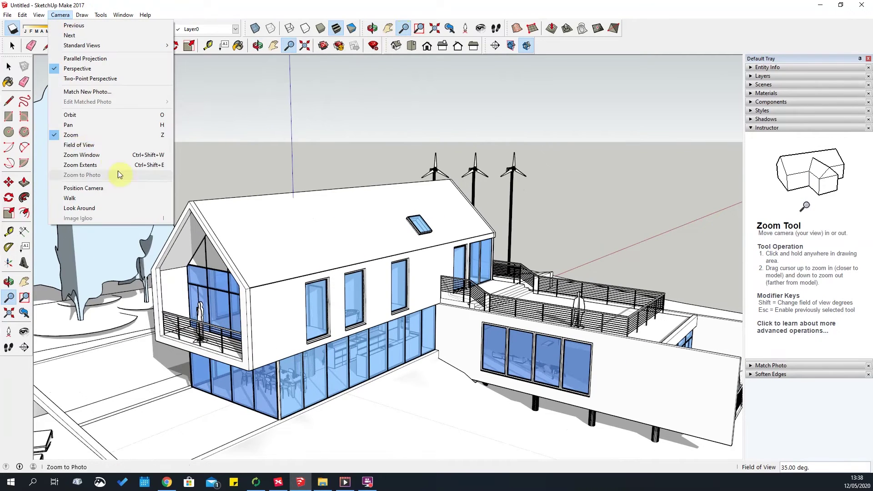
left_click(79, 145)
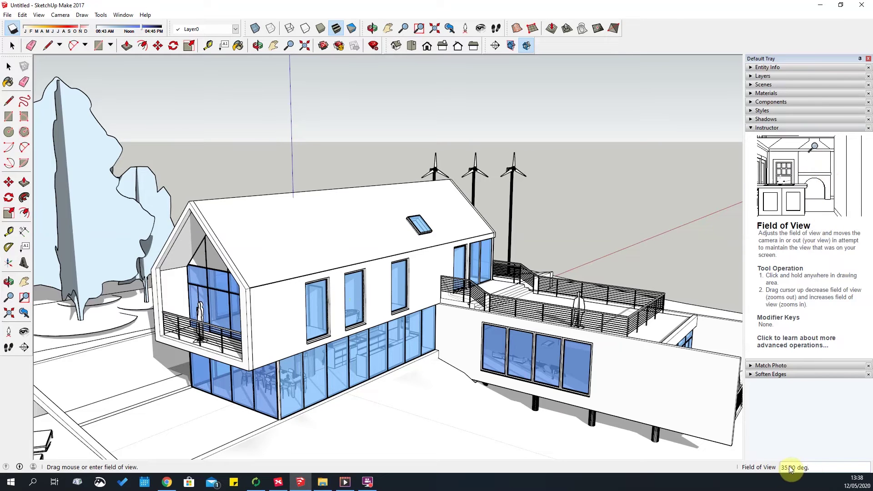
left_click_drag(408, 254, 400, 126)
left_click_drag(395, 335, 394, 313)
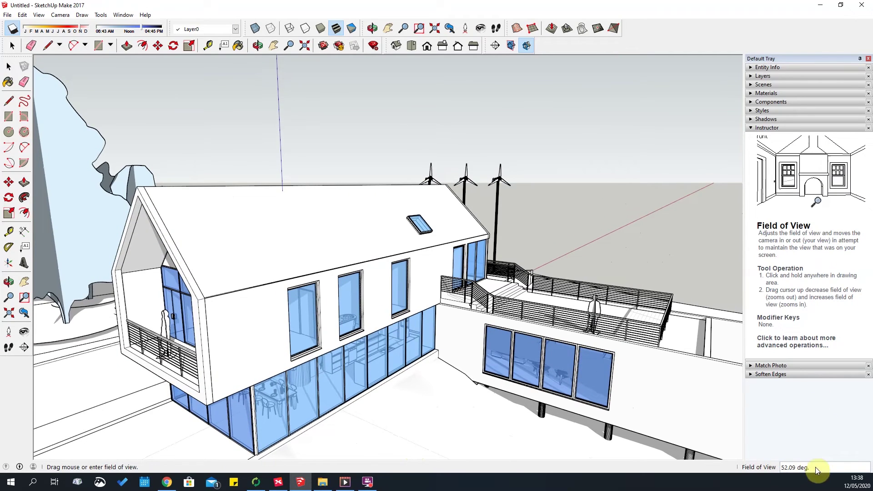
Orbit to a low viewpoint facing the glazed gable and widen the Field of View to about 91 degrees
middle_click_drag(441, 376, 487, 318)
scroll(335, 270, "down", 3)
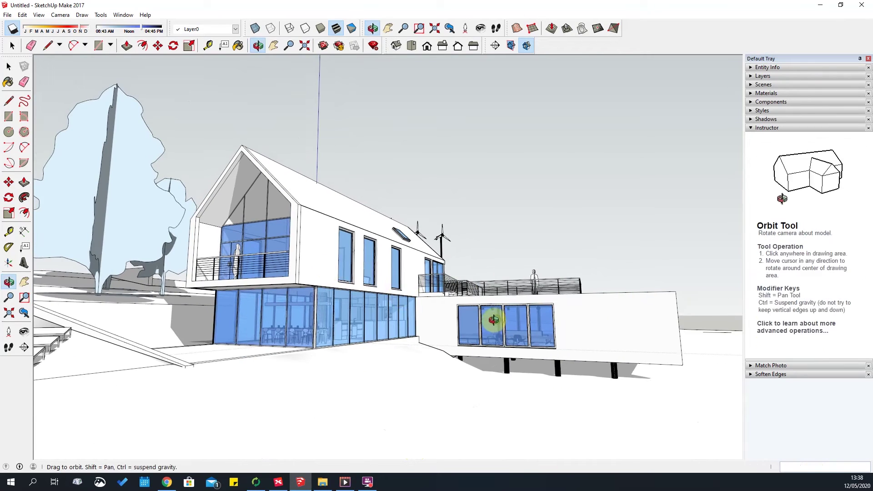
left_click_drag(339, 332, 378, 383)
middle_click_drag(379, 384, 607, 251)
key("o")
left_click_drag(606, 250, 747, 459)
Set the camera's Field of View to 35 degrees
key("shift+z")
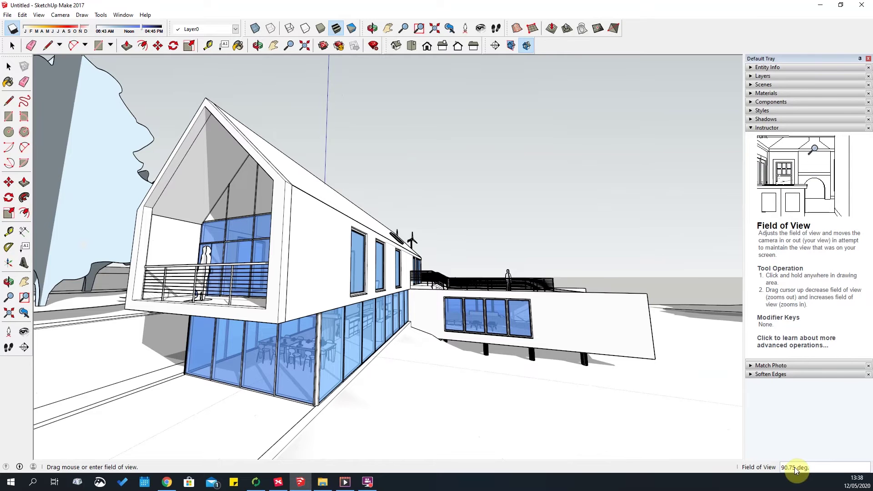
type("5")
key("Return")
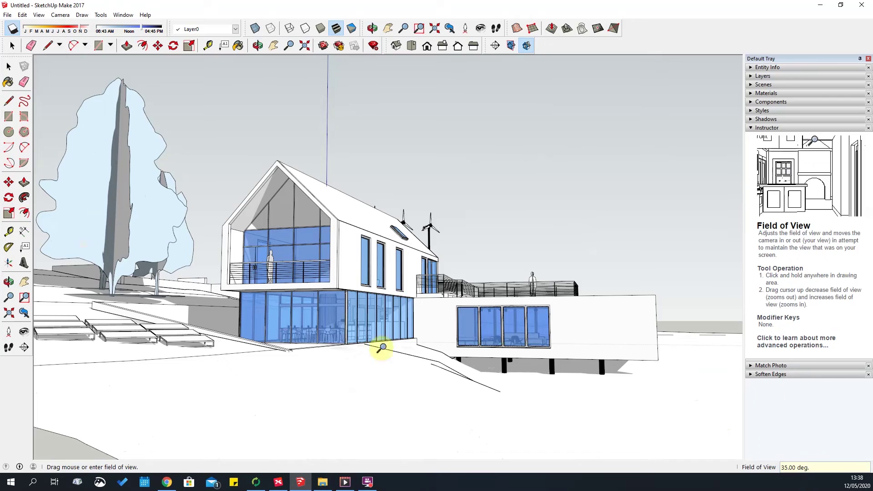
Bring the camera through the ground-floor glazing and the dining area to the kitchen interior
scroll(394, 298, "up", 3)
key("o")
left_click_drag(462, 287, 373, 325)
left_click_drag(538, 307, 522, 296)
scroll(522, 296, "up", 2)
key("z")
left_click_drag(285, 413, 415, 290)
scroll(415, 290, "up", 5)
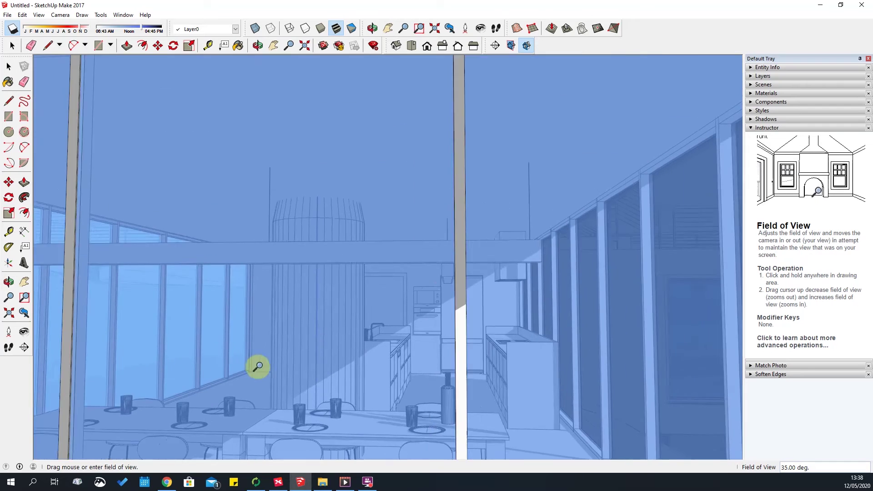
scroll(436, 303, "up", 5)
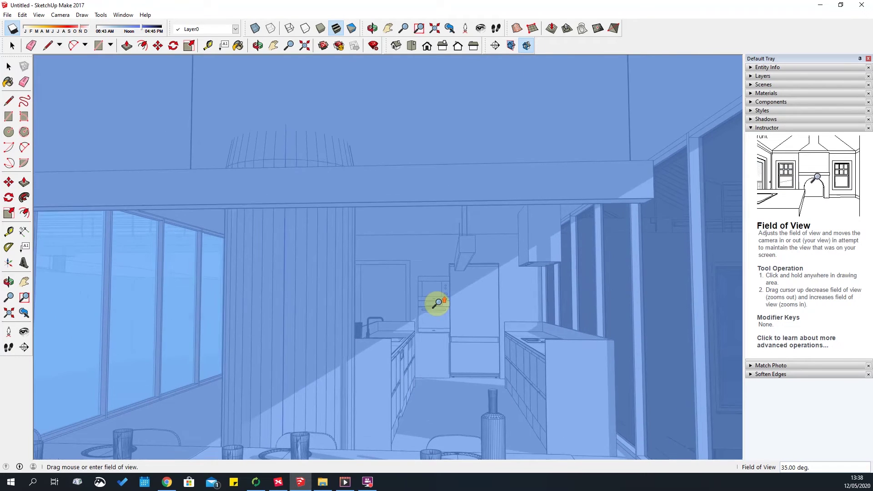
scroll(436, 303, "up", 5)
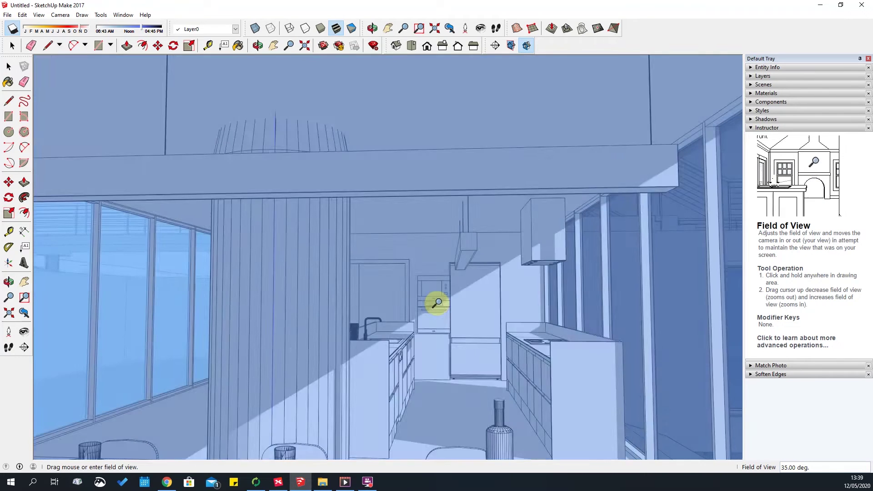
middle_click_drag(460, 346, 468, 331)
middle_click_drag(434, 305, 493, 340)
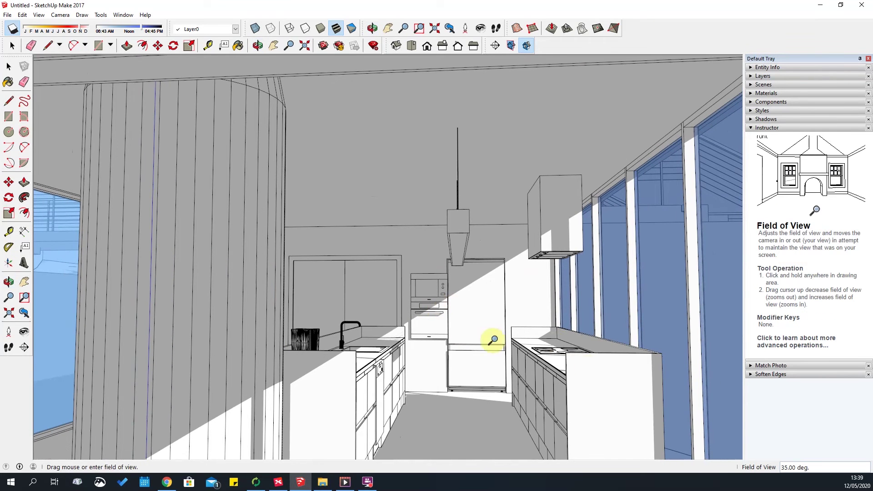
Try a wider Field of View inside the kitchen and set it back to 35 degrees
left_click_drag(462, 324, 430, 366)
key("o")
left_click_drag(493, 364, 487, 348)
key("shift+z")
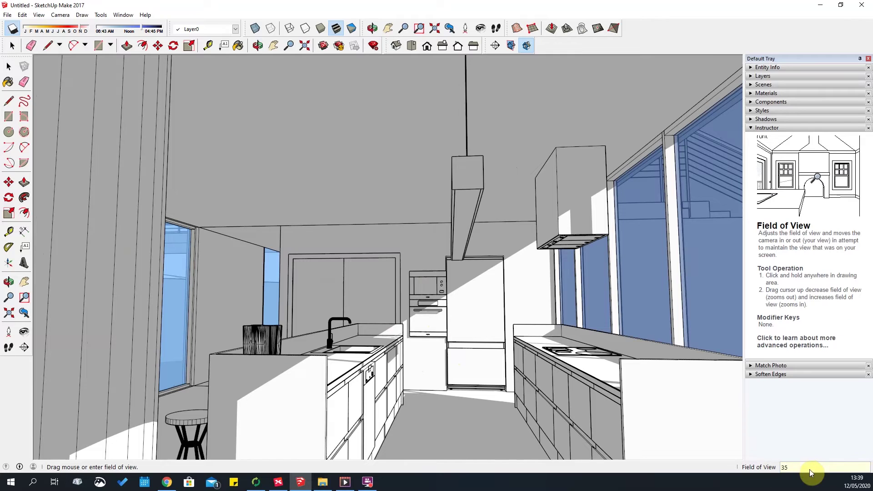
key("Return")
Move the camera back out of the kitchen and inspect the house's exterior around the balcony corner
scroll(415, 278, "down", 10)
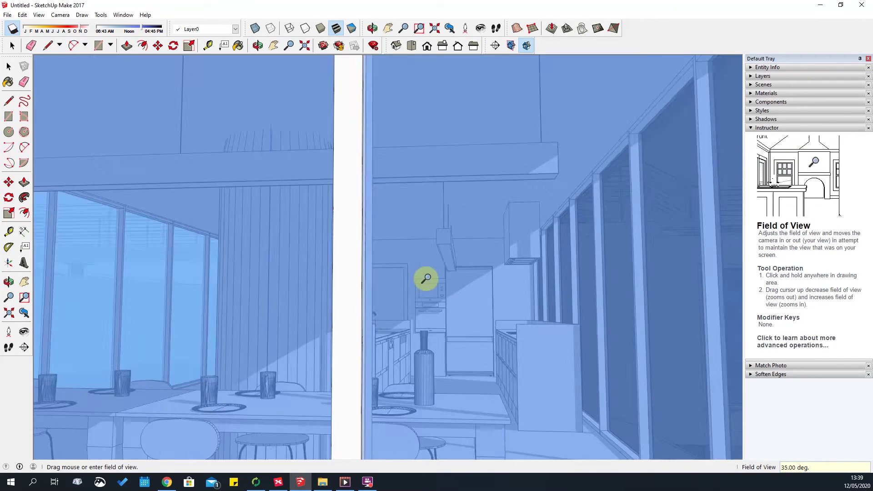
scroll(382, 284, "down", 15)
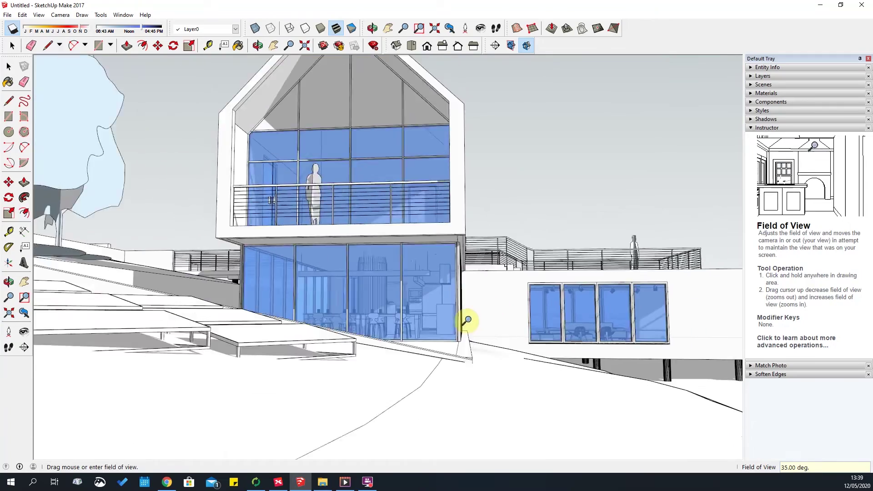
middle_click_drag(464, 321, 388, 304)
scroll(404, 311, "up", 2)
scroll(397, 312, "up", 2)
scroll(341, 325, "up", 2)
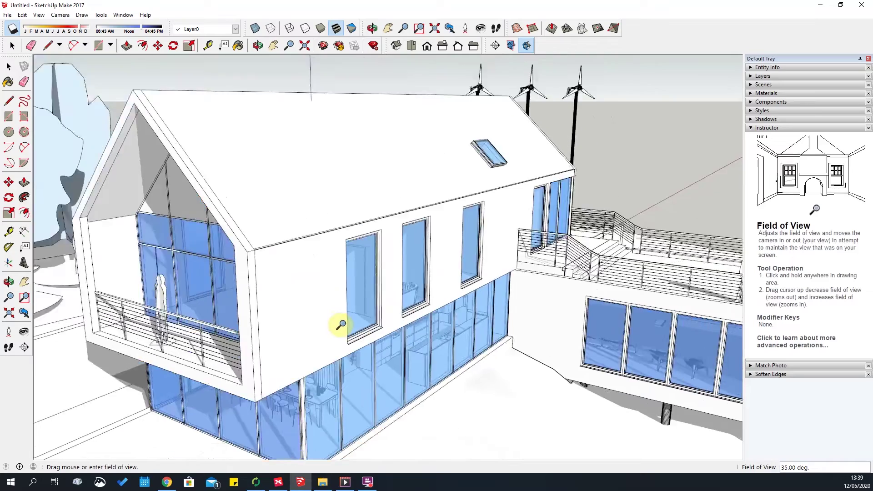
scroll(339, 324, "up", 3)
scroll(337, 323, "down", 3)
scroll(404, 348, "up", 2)
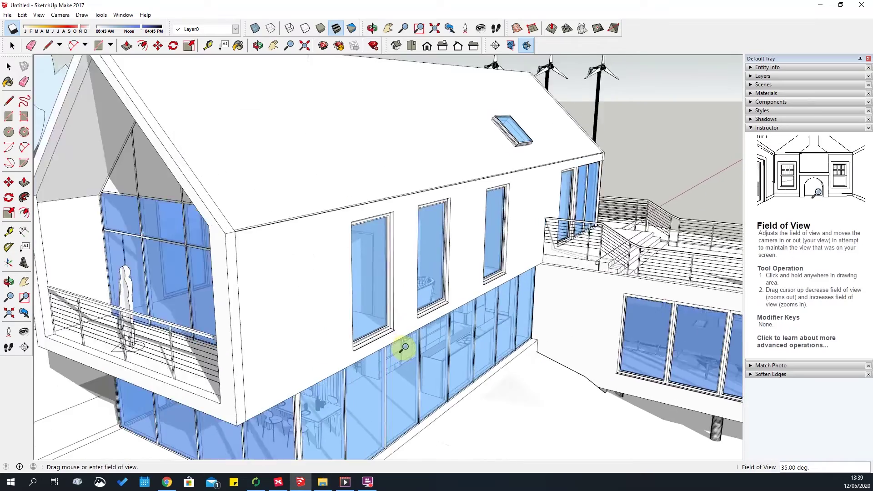
scroll(402, 327, "up", 2)
scroll(314, 277, "down", 3)
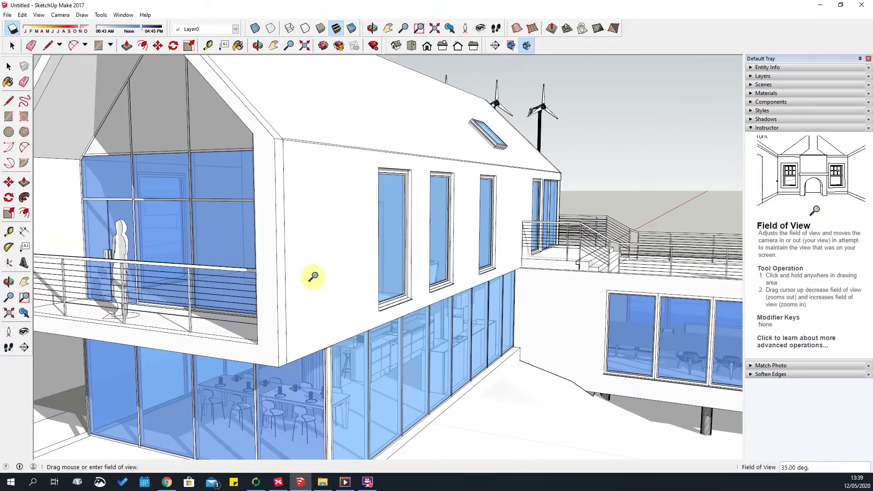
Use Zoom Window to frame the balcony and its standing figure, and zoom back out to the whole house
left_click(60, 15)
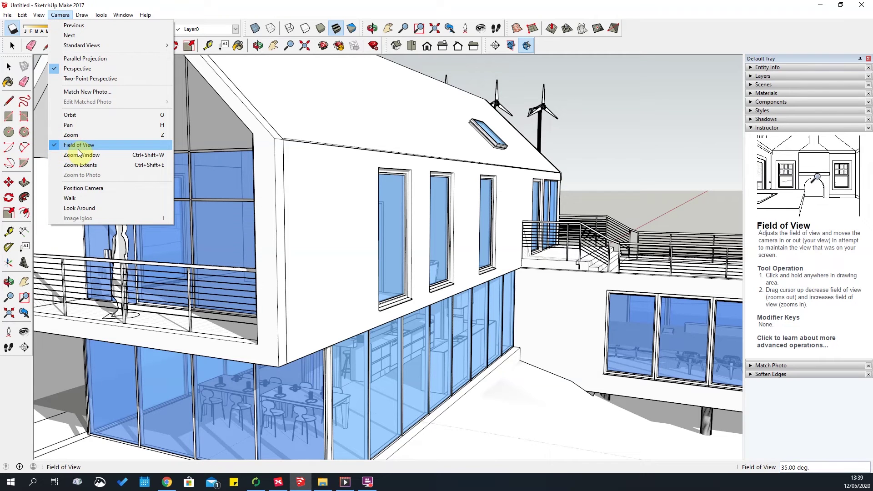
left_click(94, 159)
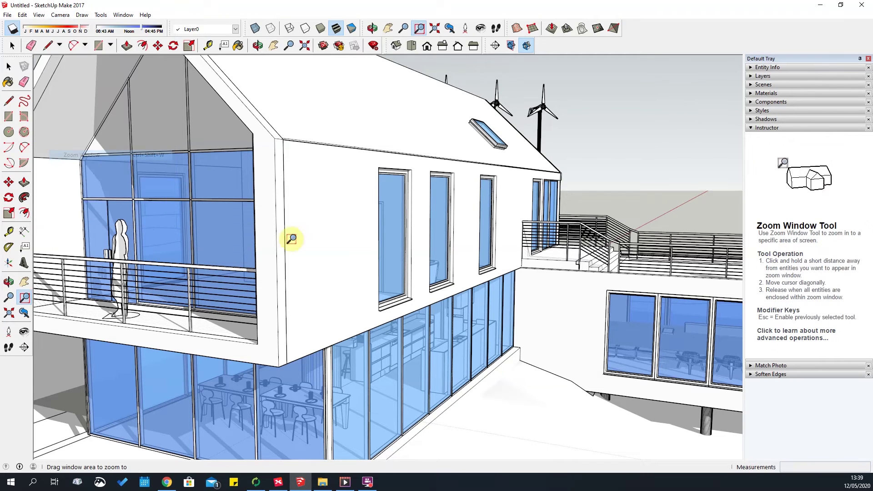
left_click_drag(69, 137, 258, 330)
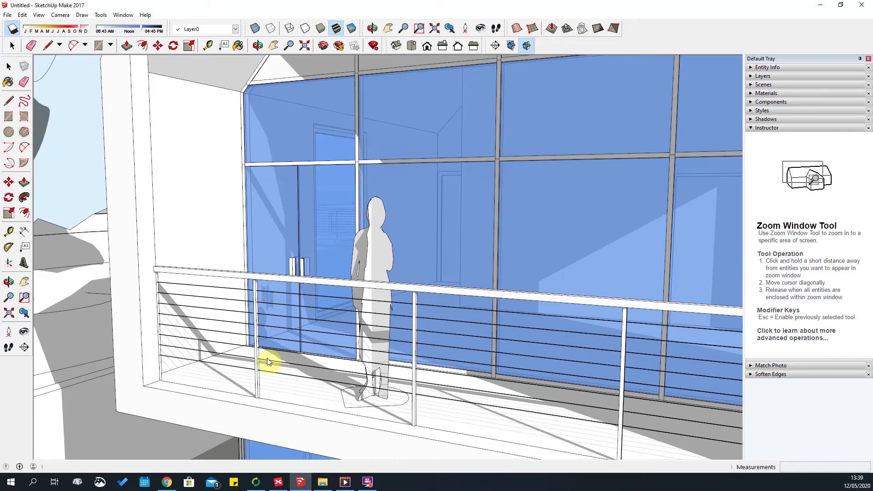
left_click_drag(287, 186, 490, 438)
scroll(297, 299, "down", 6)
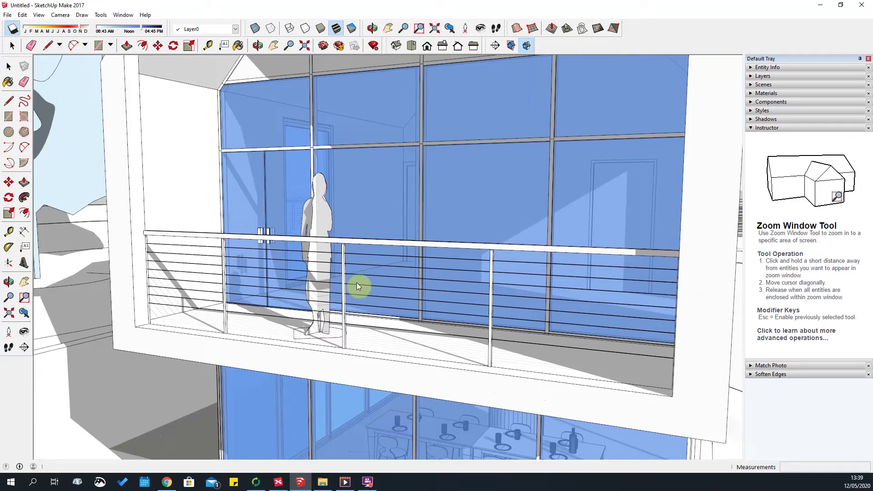
scroll(592, 278, "down", 5)
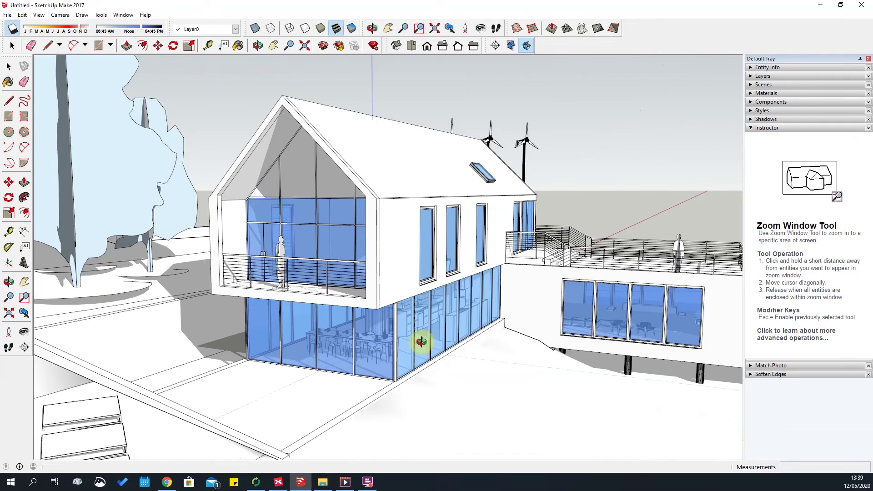
Frame the roof skylight with Zoom Window, inspect it from another angle and zoom back out to the house
middle_click_drag(421, 341, 480, 180)
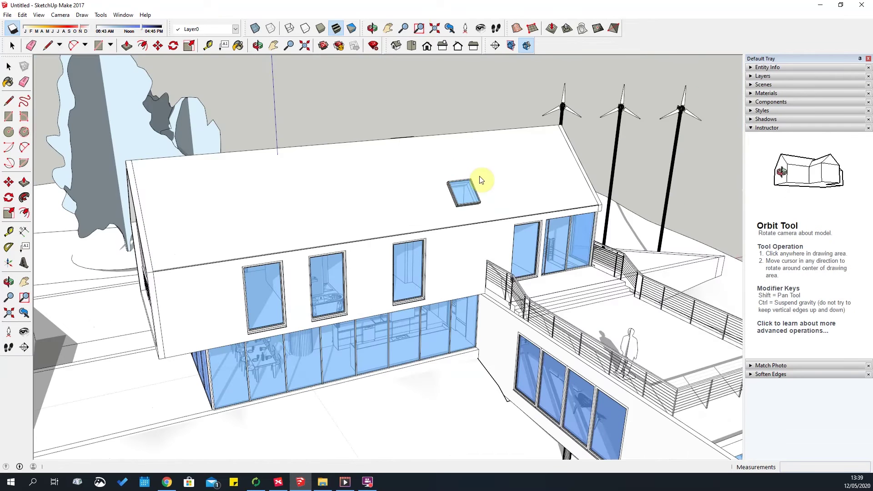
left_click(418, 29)
left_click_drag(441, 167, 502, 243)
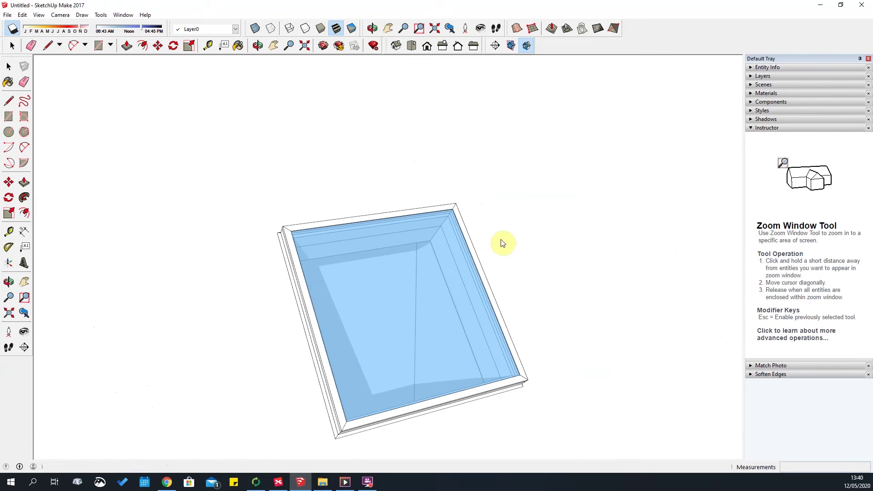
middle_click_drag(513, 386, 472, 257)
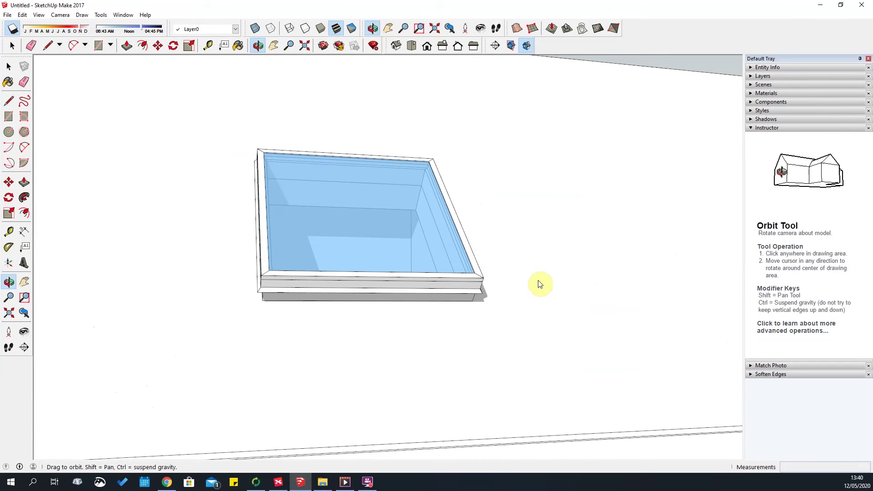
scroll(429, 165, "down", 10)
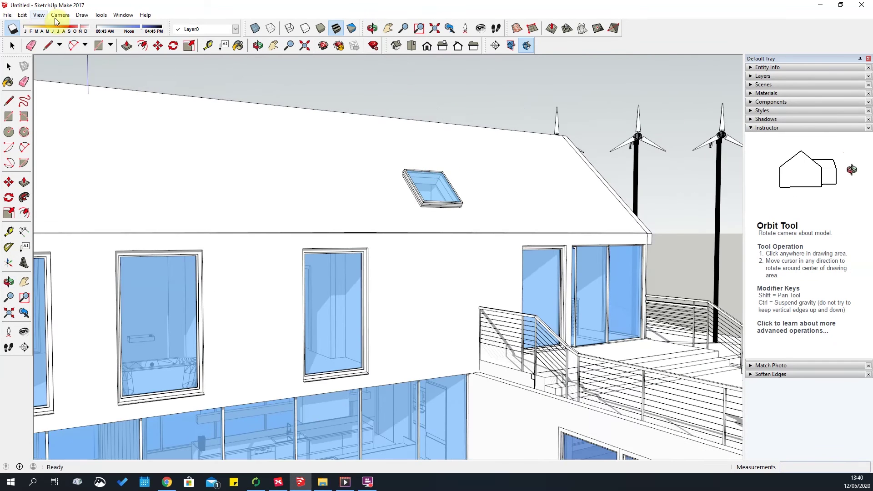
Fit the whole model in view with Zoom Extents and view the site from a raised angle
left_click(59, 15)
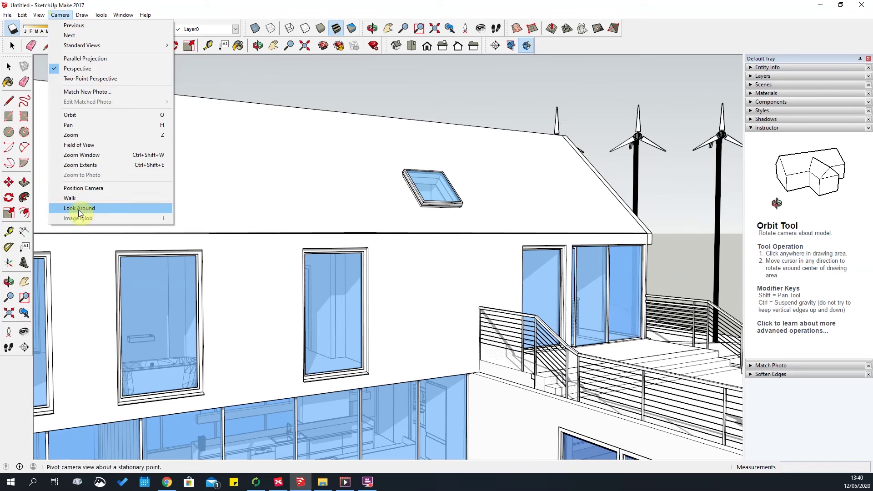
left_click(438, 29)
left_click(437, 29)
left_click_drag(401, 250, 540, 206)
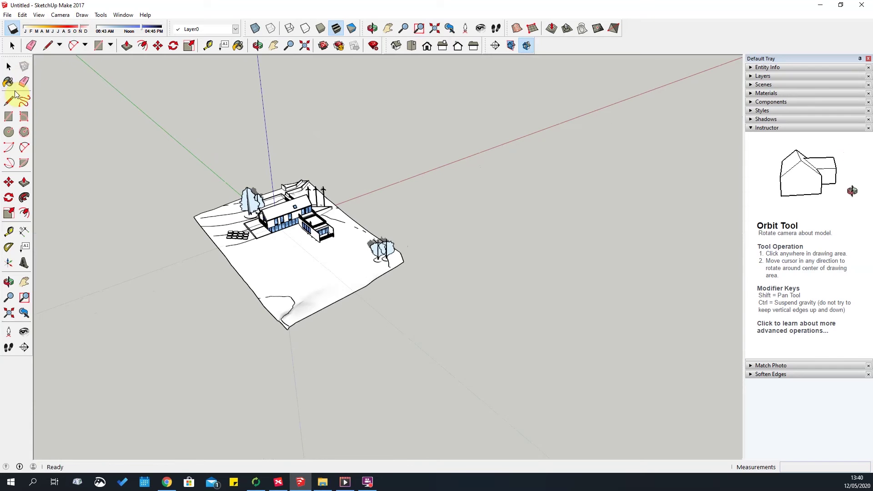
Draw a stray line in empty space well away from the site and return to a close view of the house
key("l")
left_click(673, 119)
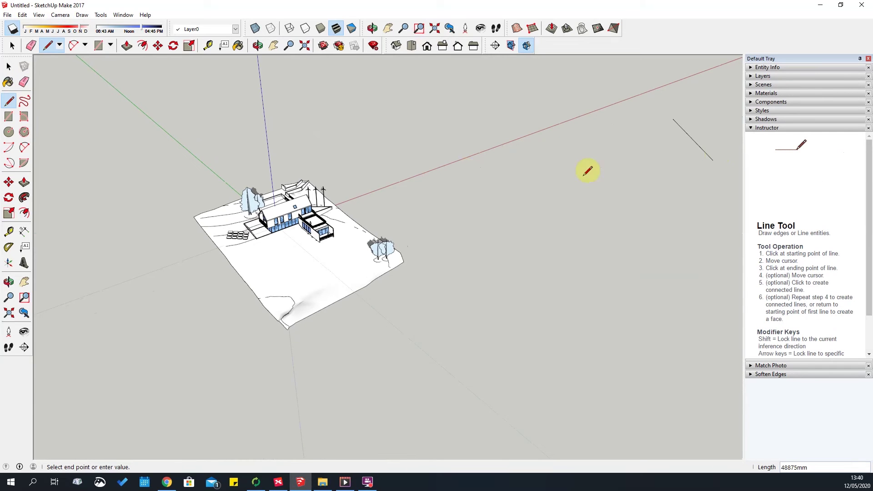
key("Escape")
scroll(277, 185, "up", 6)
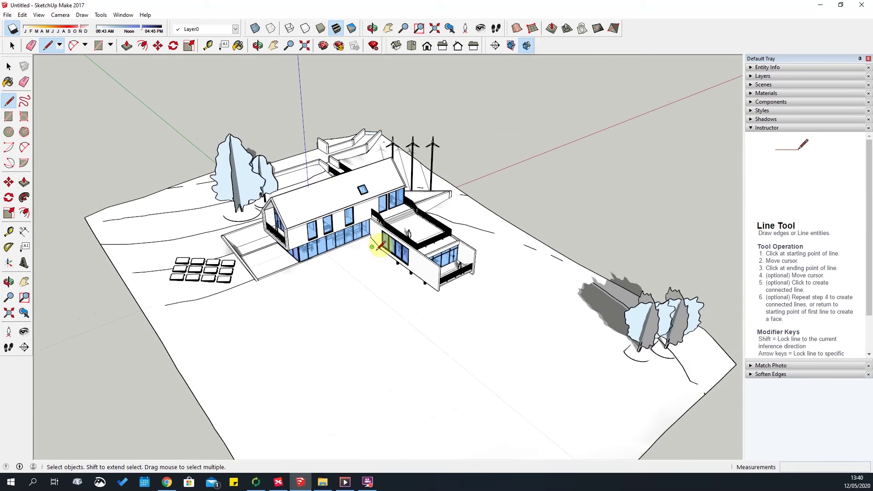
key("space")
middle_click_drag(315, 216, 430, 166)
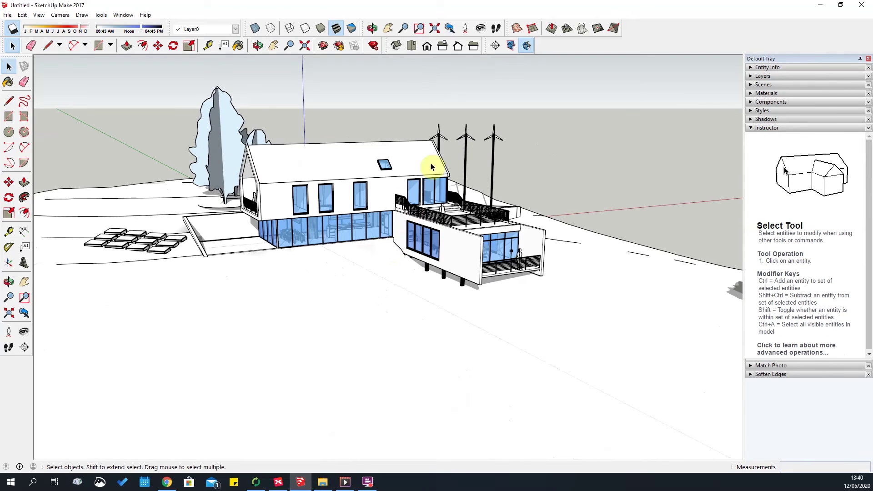
Zoom to the extents with the stray line included, delete the line and zoom to the extents again
left_click(434, 30)
middle_click_drag(487, 233, 281, 382)
middle_click_drag(435, 265, 437, 244)
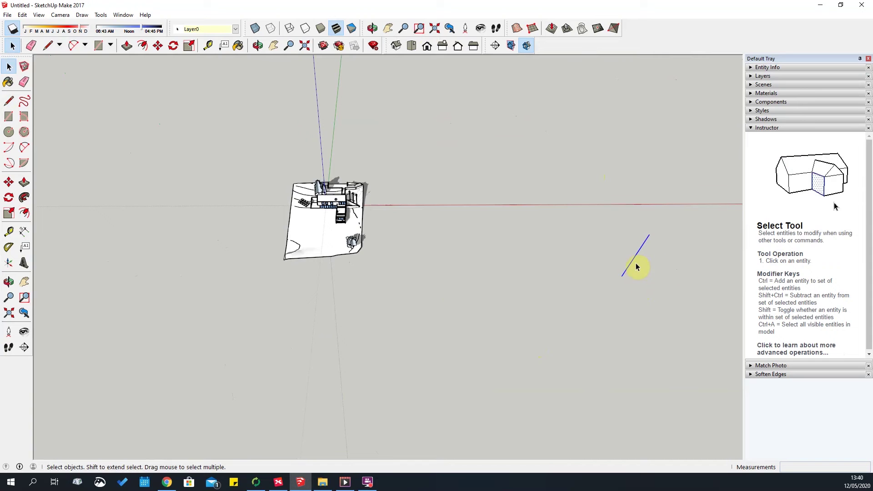
middle_click_drag(653, 294, 606, 235)
left_click(436, 33)
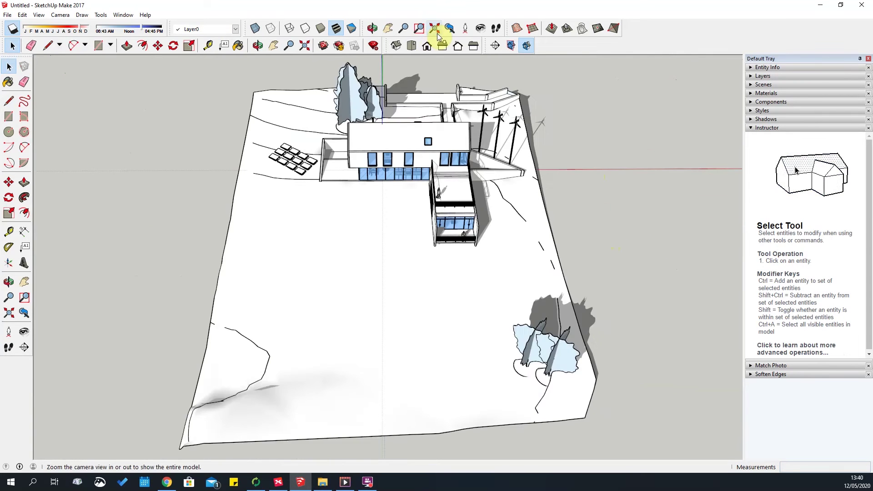
Orbit the site to a low corner view and refit the whole model with Zoom Extents
middle_click_drag(321, 313, 531, 231)
middle_click_drag(561, 194, 552, 176)
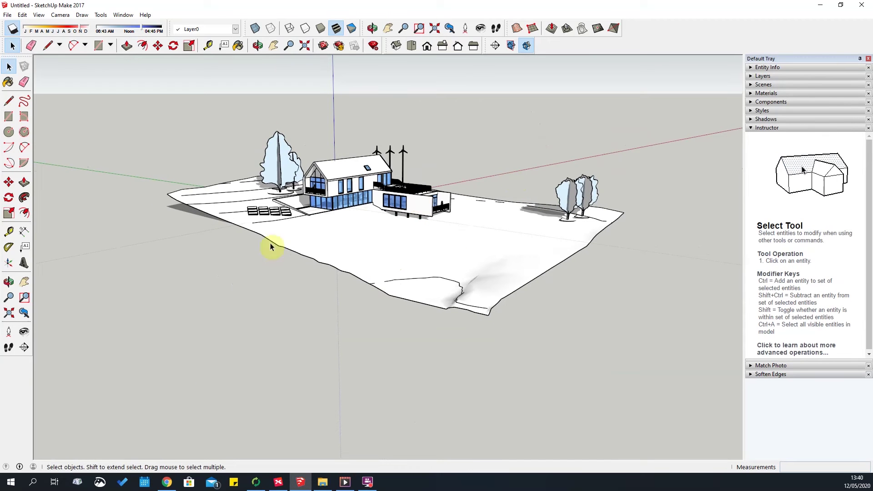
left_click(435, 27)
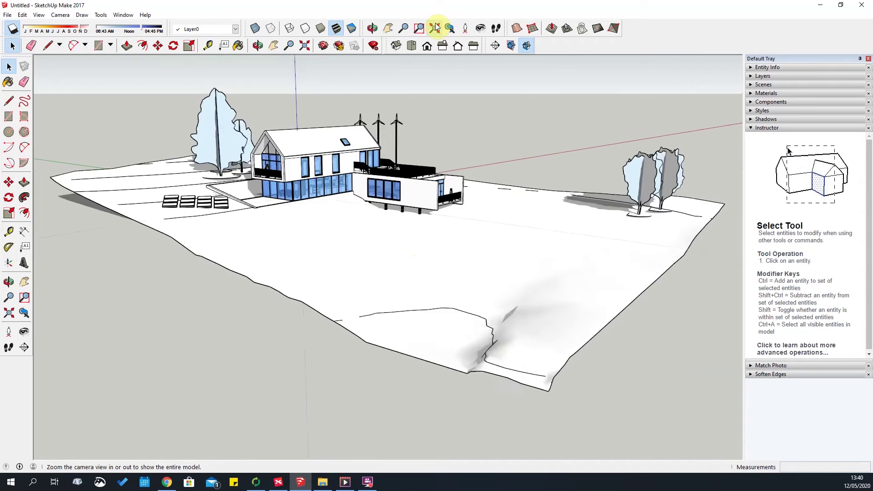
scroll(591, 90, "down", 2)
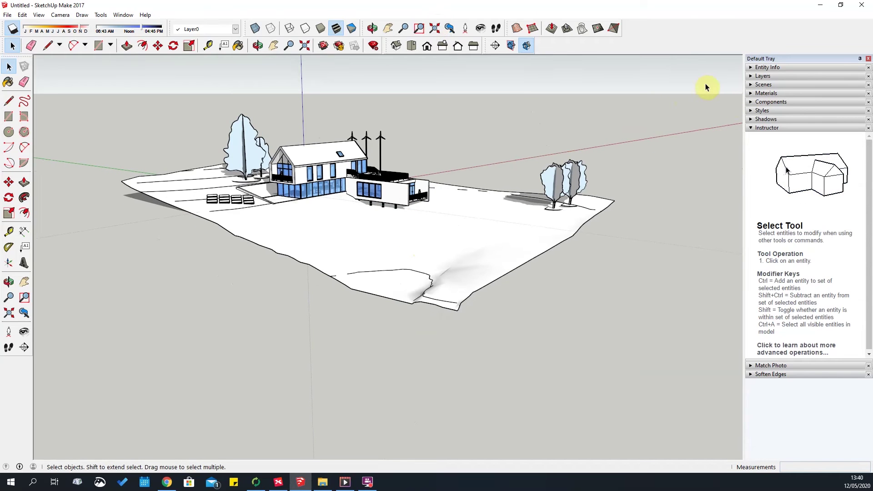
left_click(434, 28)
Bring the camera in close to the house and lower it to a near eye-level view of the glazed side
middle_click_drag(528, 224, 499, 273)
scroll(382, 159, "up", 5)
middle_click_drag(421, 162, 363, 195)
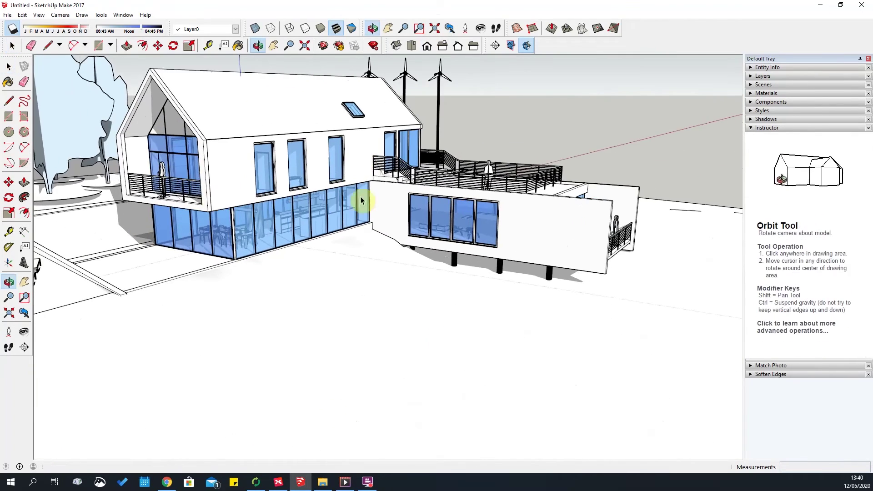
middle_click_drag(400, 148, 366, 254)
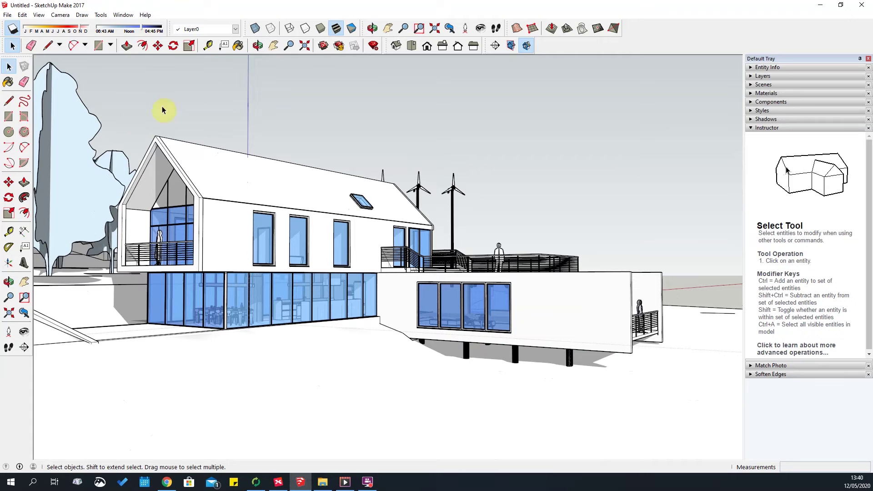
left_click(7, 15)
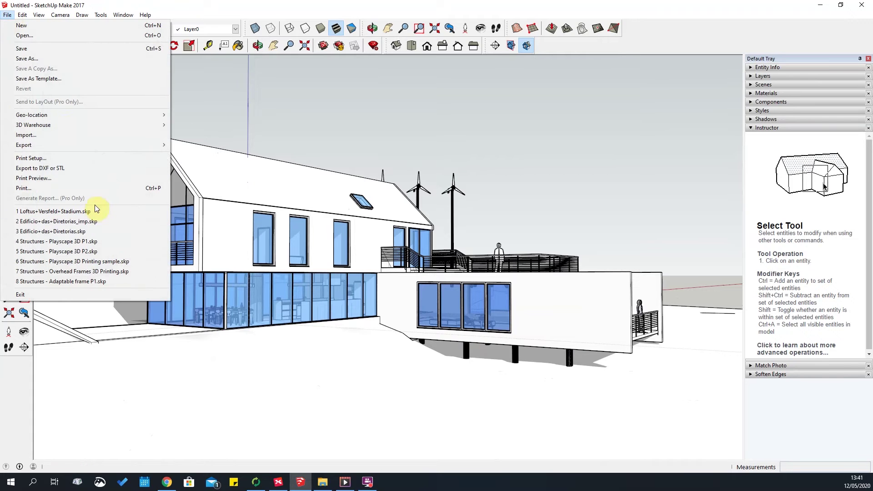
mouse_move(60, 15)
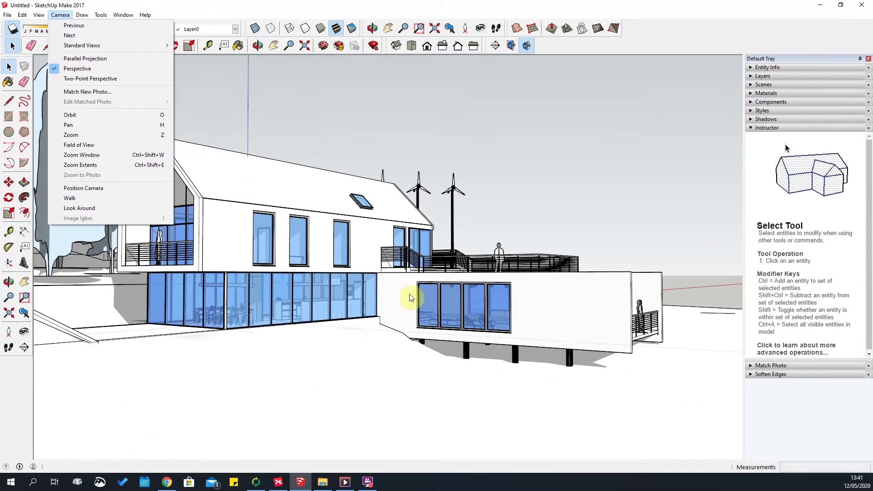
left_click(547, 170)
Use Position Camera to stand on the roof terrace facing the house, and set the eye height to 3600 mm
middle_click_drag(519, 251, 491, 335)
middle_click_drag(541, 277, 450, 90)
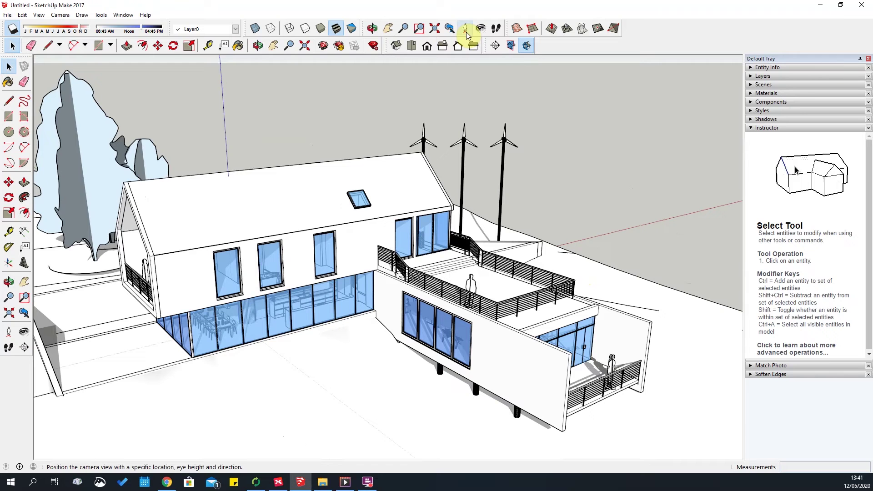
left_click(68, 17)
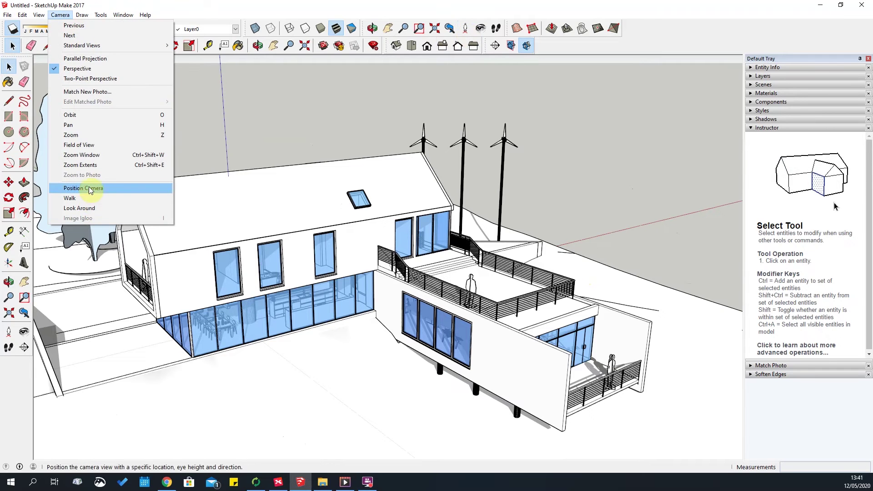
left_click(466, 29)
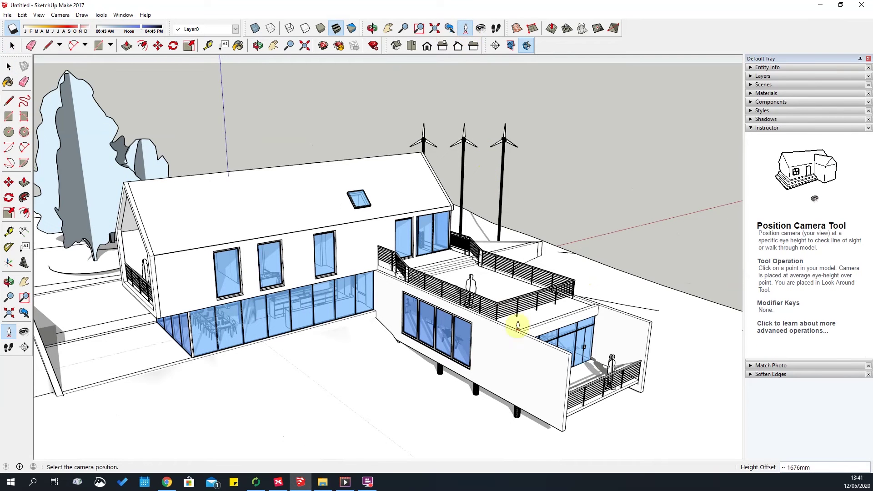
scroll(560, 309, "up", 1)
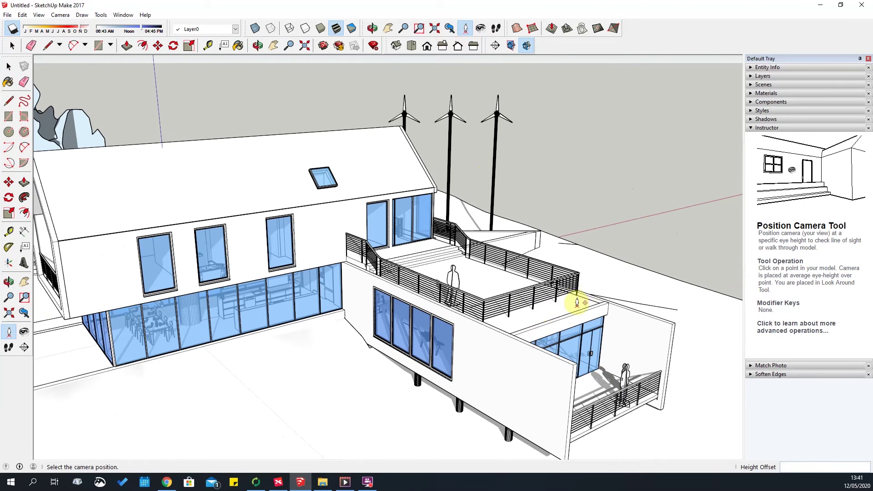
scroll(577, 303, "up", 1)
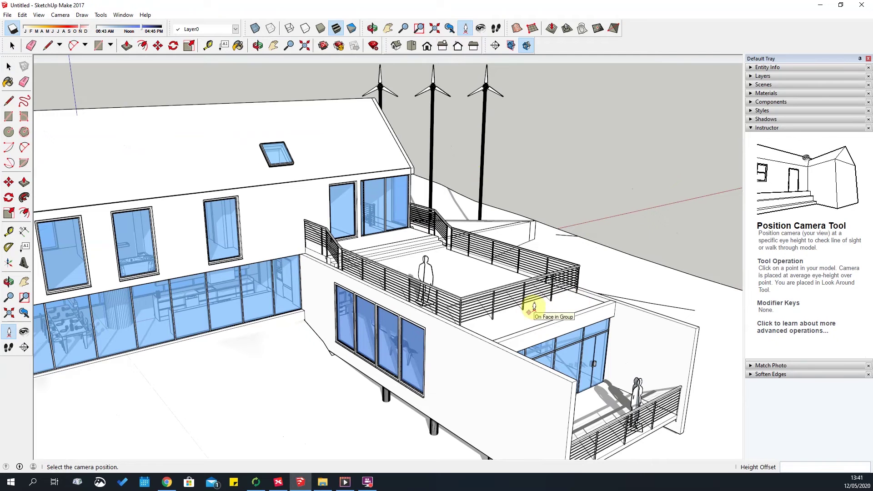
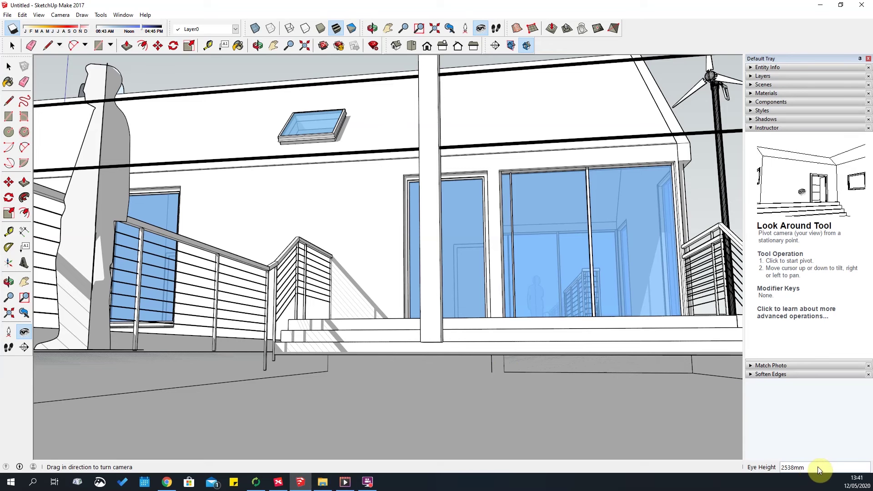
type("3")
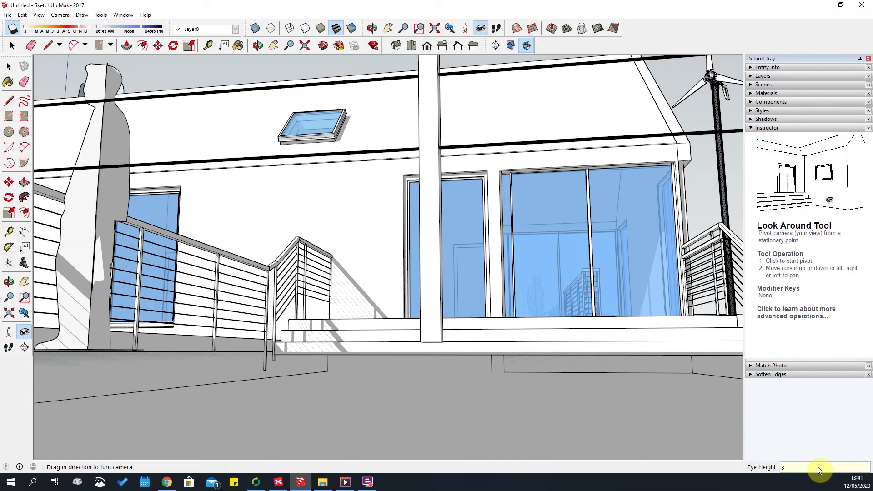
type("600")
key("Return")
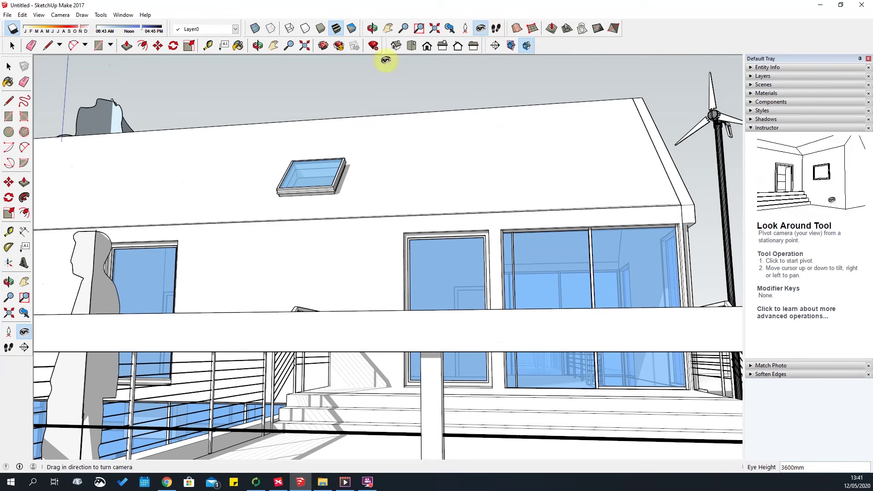
Use Look Around to pivot the camera from its standing point on the roof terrace
left_click(54, 16)
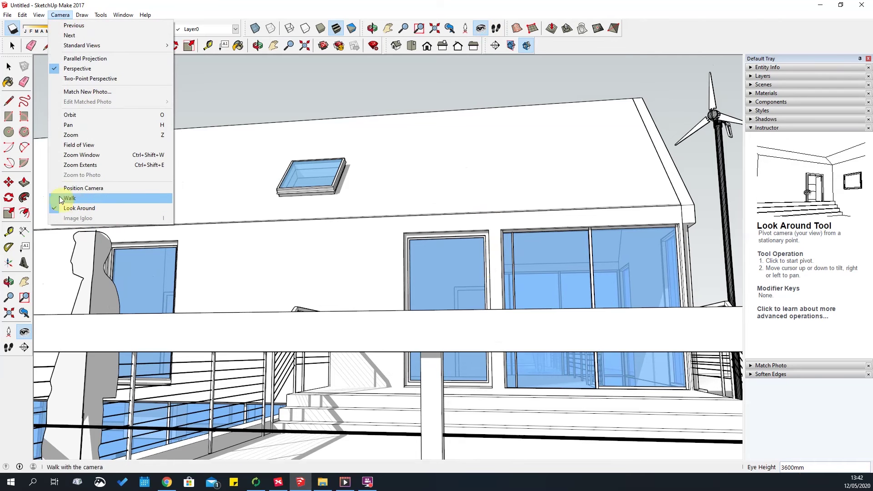
left_click(481, 29)
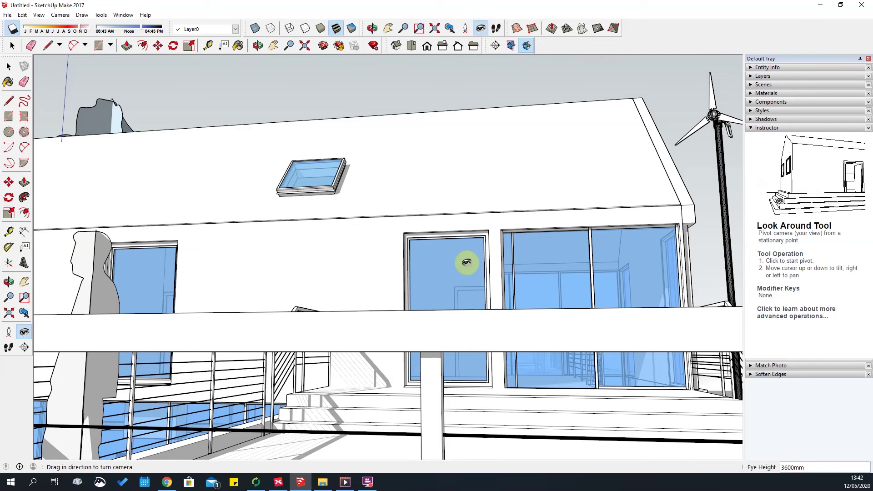
left_click_drag(197, 244, 213, 189)
left_click_drag(524, 248, 268, 188)
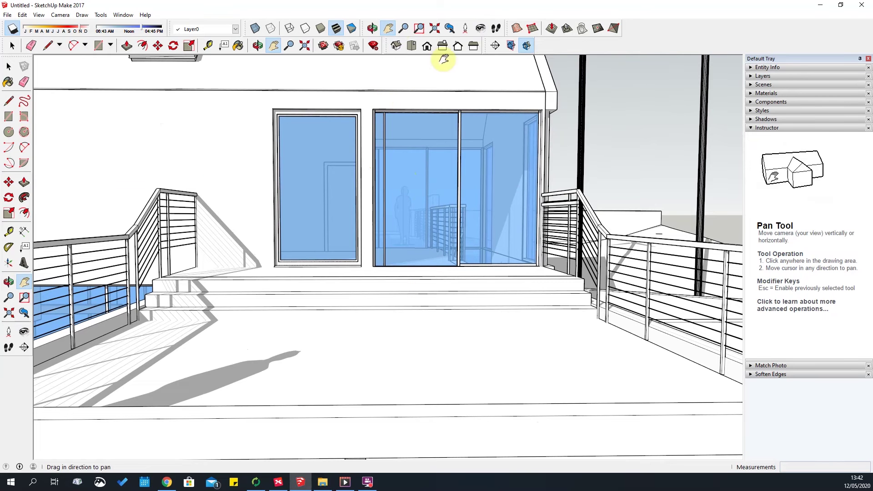
Pan the terrace view sideways and back, and pivot it with Look Around for comparison
left_click_drag(369, 202, 6, 190)
left_click_drag(419, 177, 678, 172)
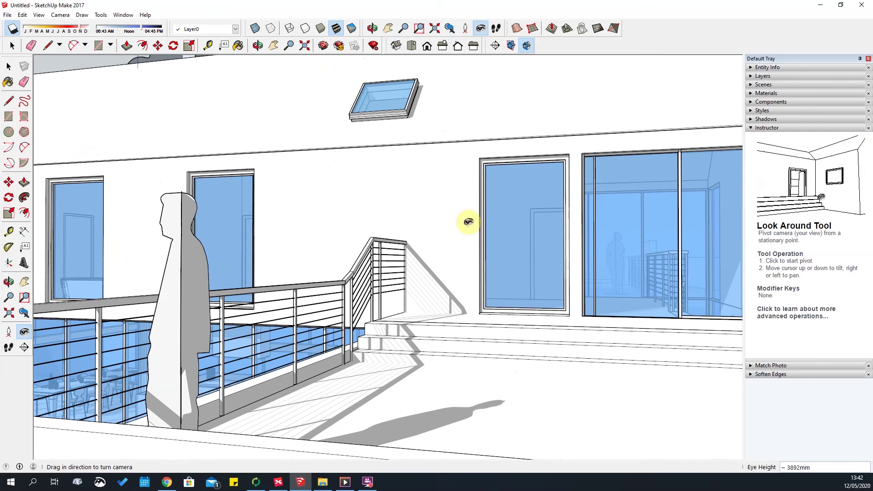
left_click_drag(386, 254, 499, 327)
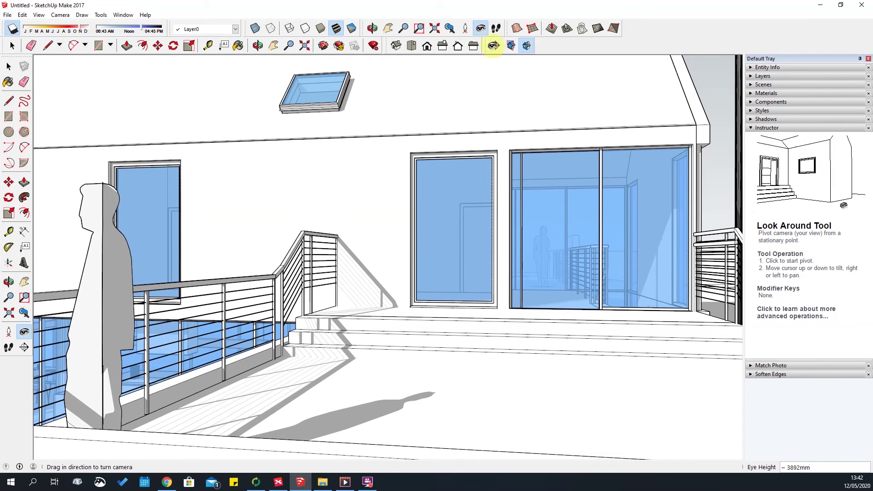
Use Walk to move from the roof terrace through the glazing into the house, towards the figure behind the far glazed doors
left_click_drag(565, 329, 553, 149)
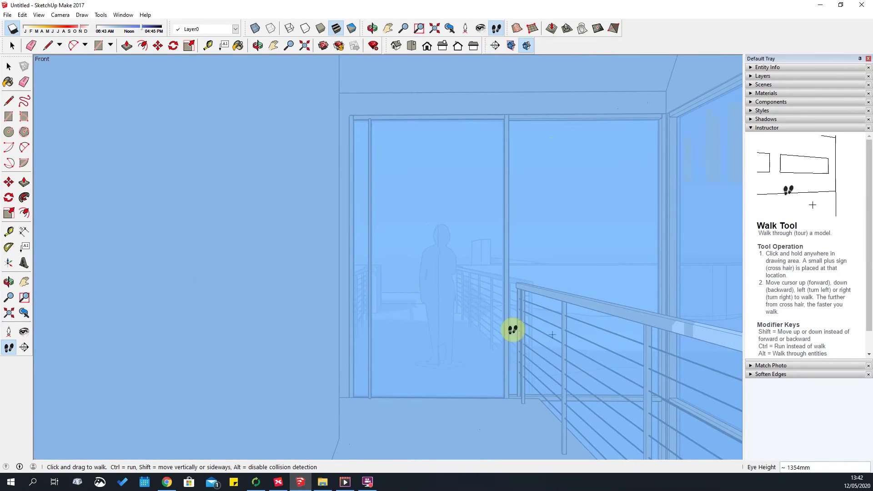
left_click_drag(513, 330, 534, 254)
left_click_drag(474, 219, 522, 270)
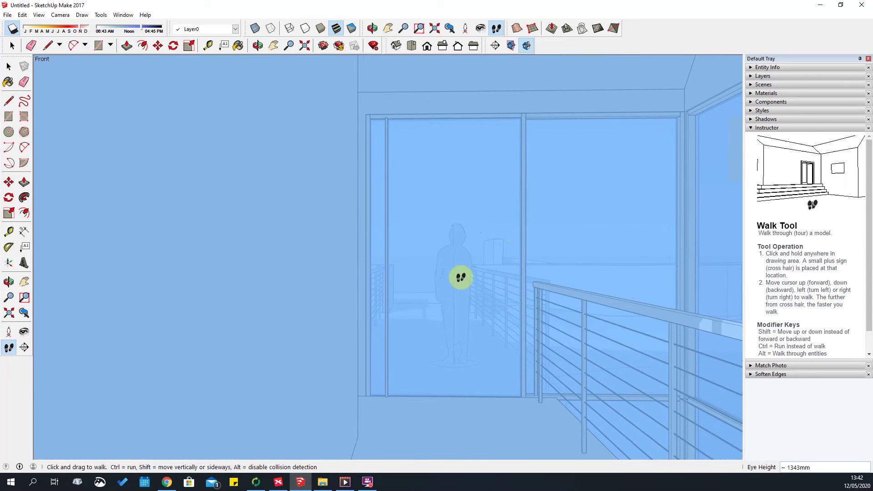
left_click_drag(460, 277, 461, 278)
left_click_drag(445, 355, 454, 337)
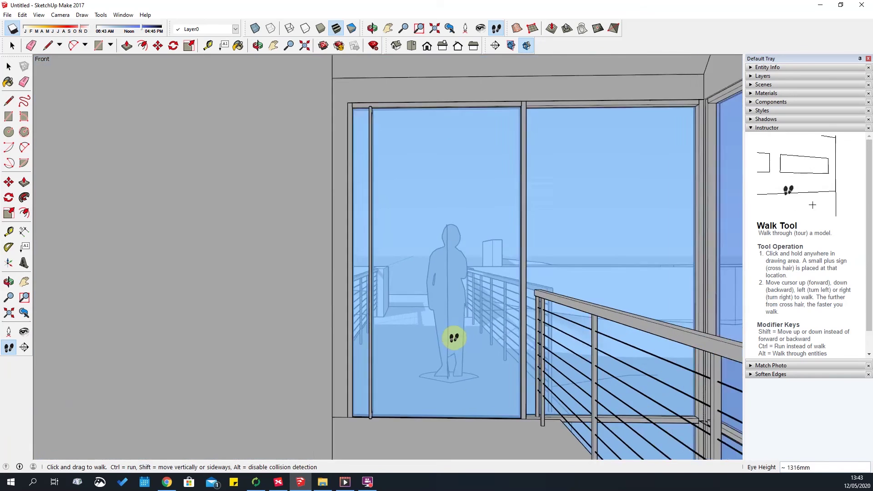
Turn away from the glazed doors and walk past the interior walls with the Walk tool
left_click_drag(456, 392, 233, 399)
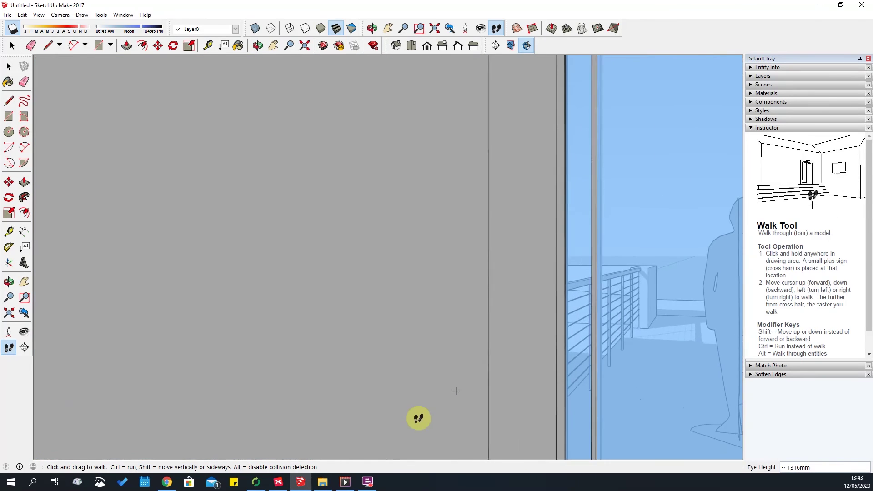
left_click_drag(756, 363, 456, 480)
left_click_drag(389, 449, 576, 339)
left_click_drag(641, 370, 435, 380)
left_click_drag(424, 351, 432, 300)
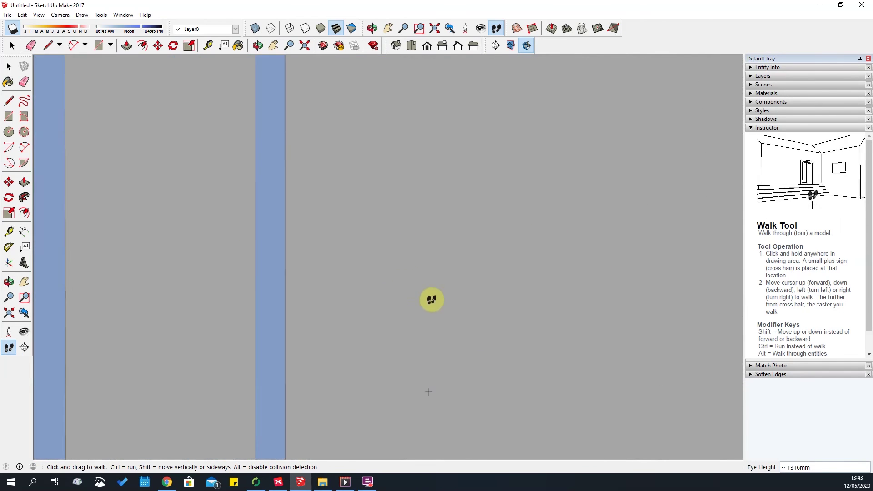
left_click_drag(272, 235, 769, 287)
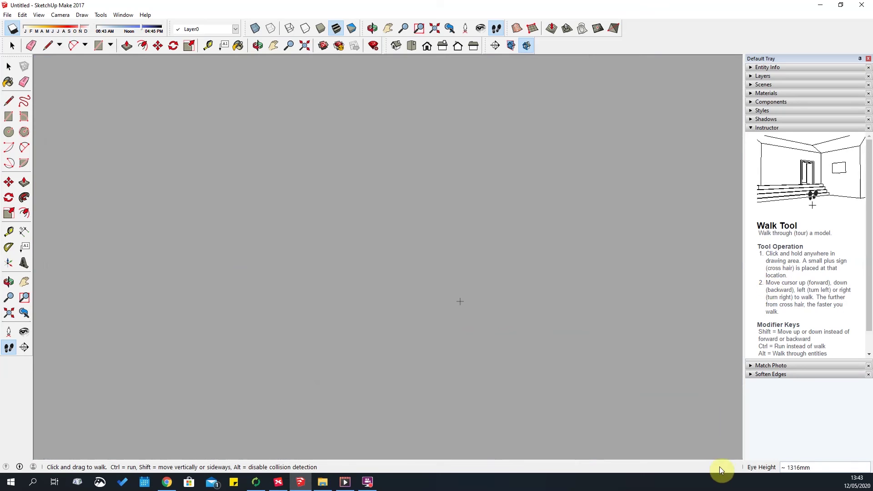
Set the eye height to 1600 mm and walk through the interior past the door frames to the window overlooking the trees
type("1600")
key("Return")
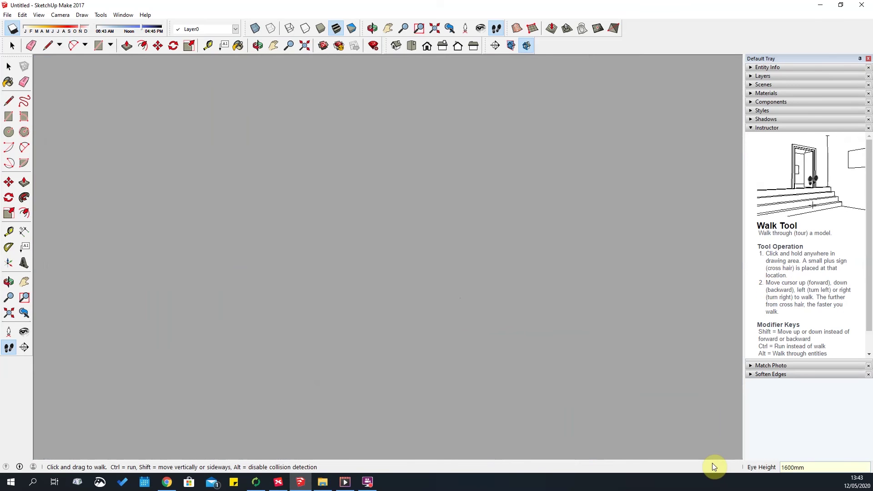
left_click_drag(613, 303, 423, 280)
left_click_drag(418, 331, 419, 367)
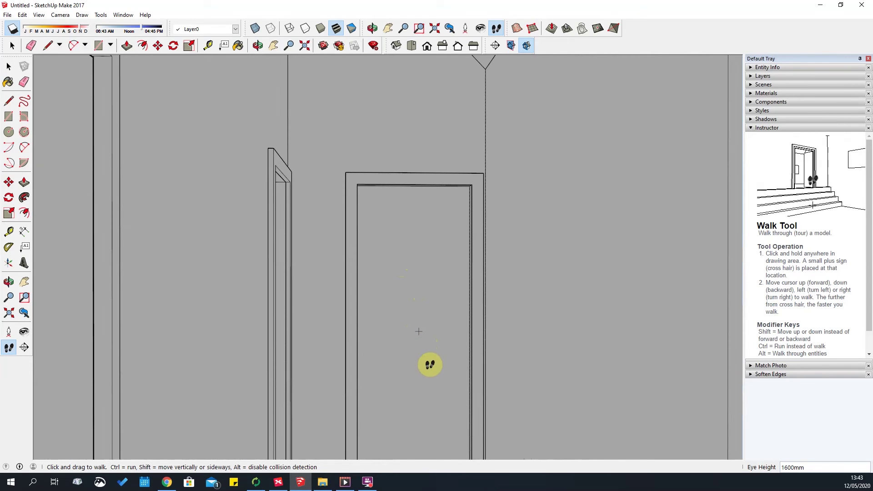
left_click_drag(430, 364, 436, 330)
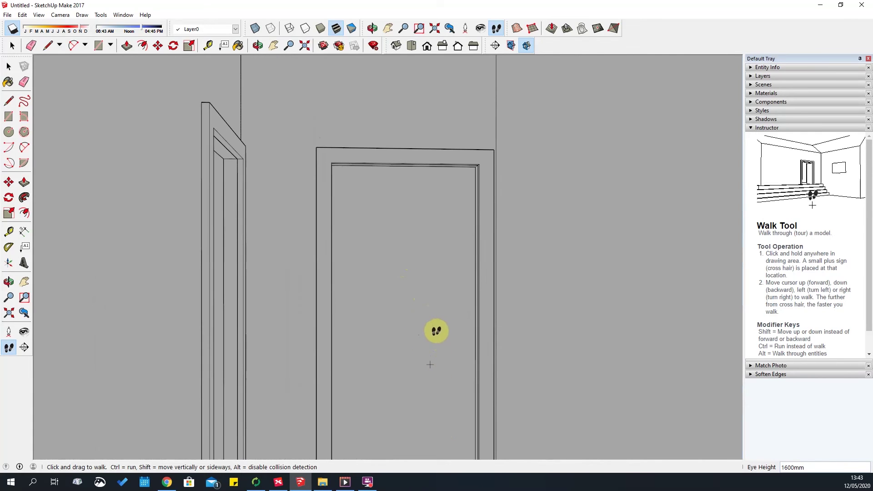
left_click_drag(399, 370, 435, 206)
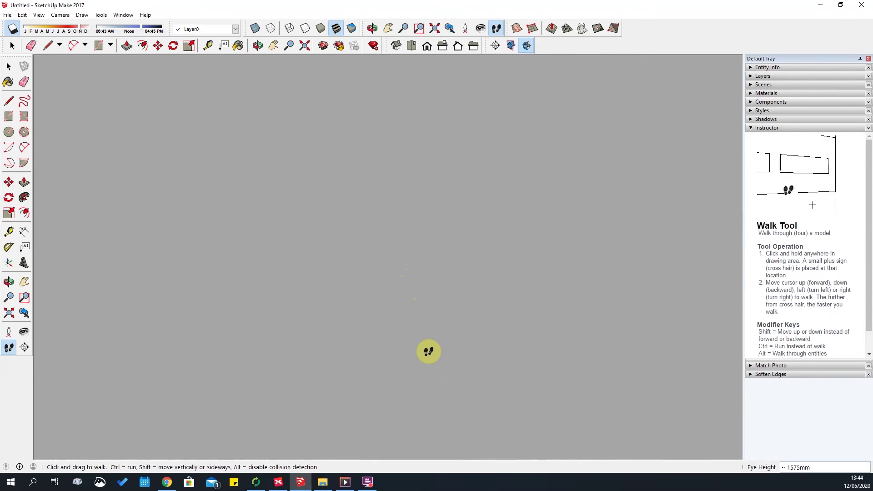
left_click_drag(429, 351, 429, 351)
left_click_drag(369, 343, 92, 297)
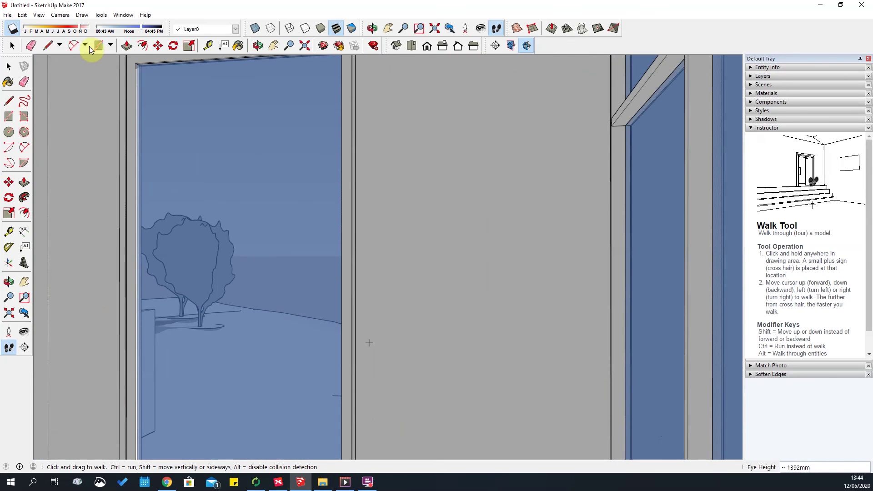
Use Look Around inside the room to tilt up at the gable glazing and pivot back to the door and window corner
left_click(60, 15)
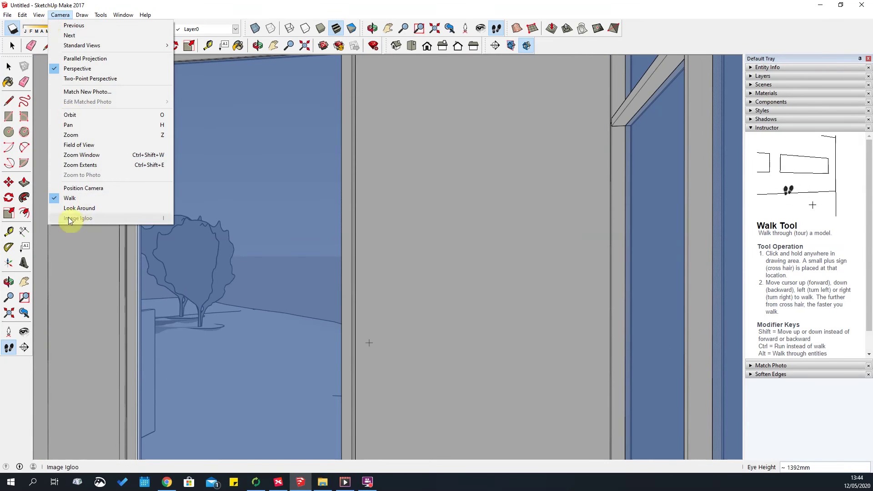
left_click(80, 208)
left_click_drag(243, 261, 278, 194)
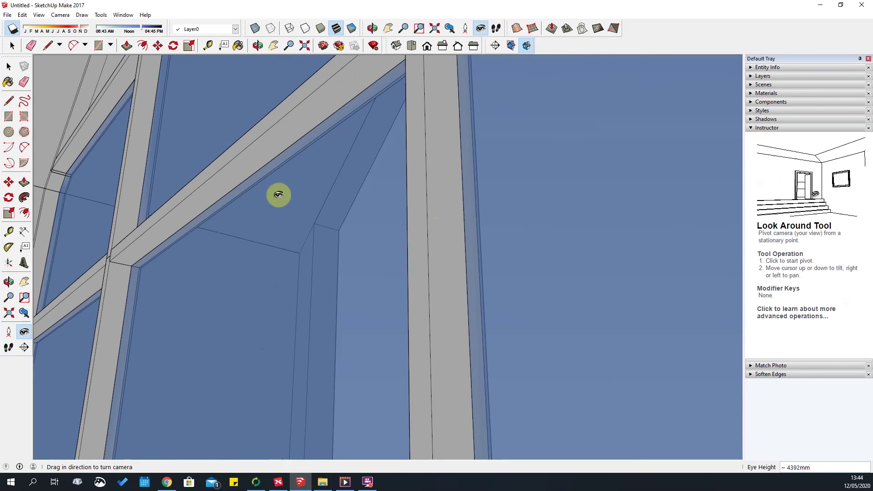
left_click_drag(221, 191, 114, 64)
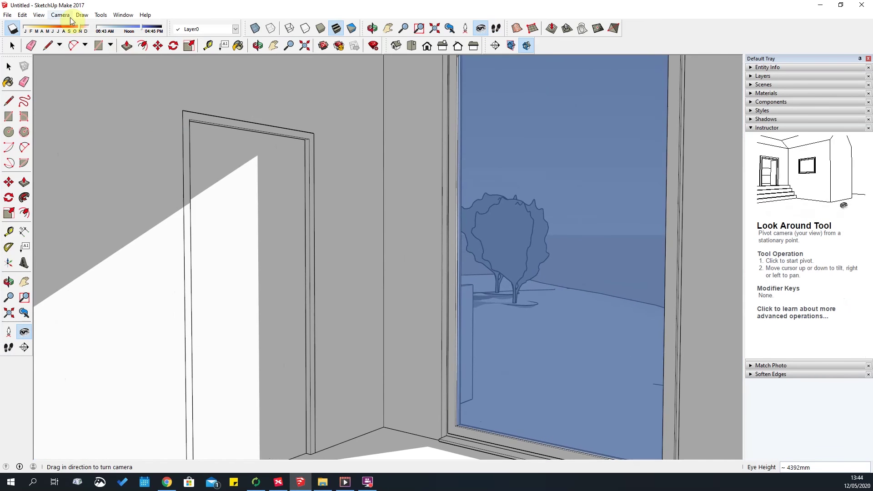
Try out a wider Field of View on the interior corner, and set it to 35 degrees
left_click(63, 17)
left_click(80, 145)
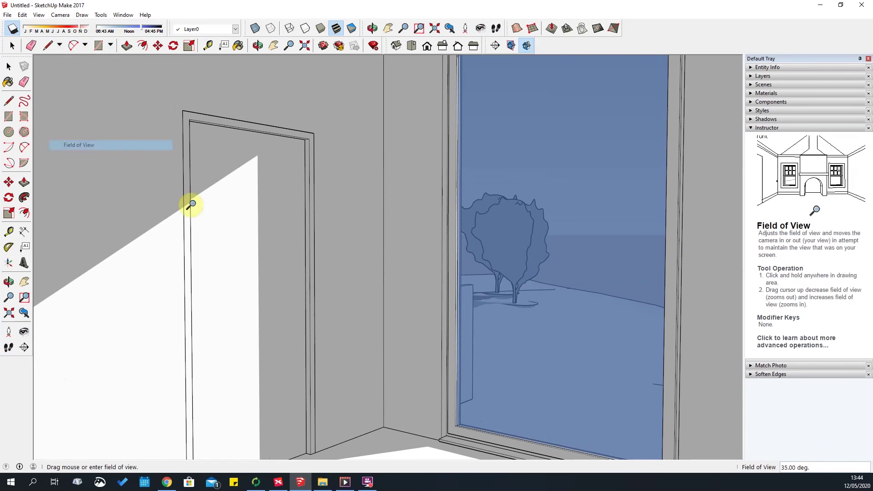
mouse_move(290, 220)
left_mouse_down()
mouse_move(301, 292)
mouse_move(297, 209)
left_mouse_up()
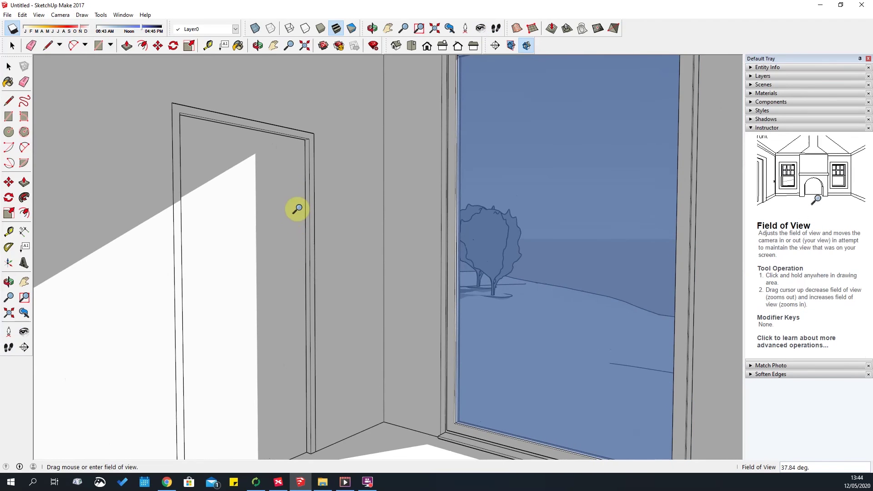
left_click_drag(303, 171, 276, 139)
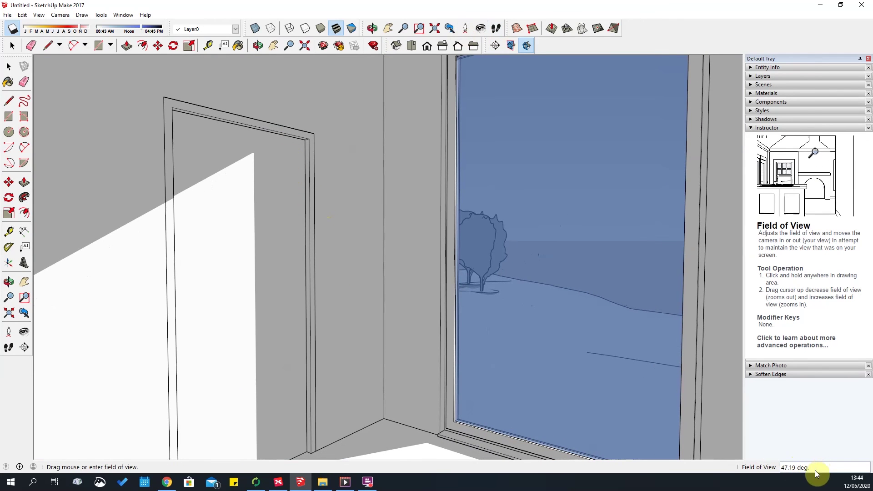
type("35")
key("Return")
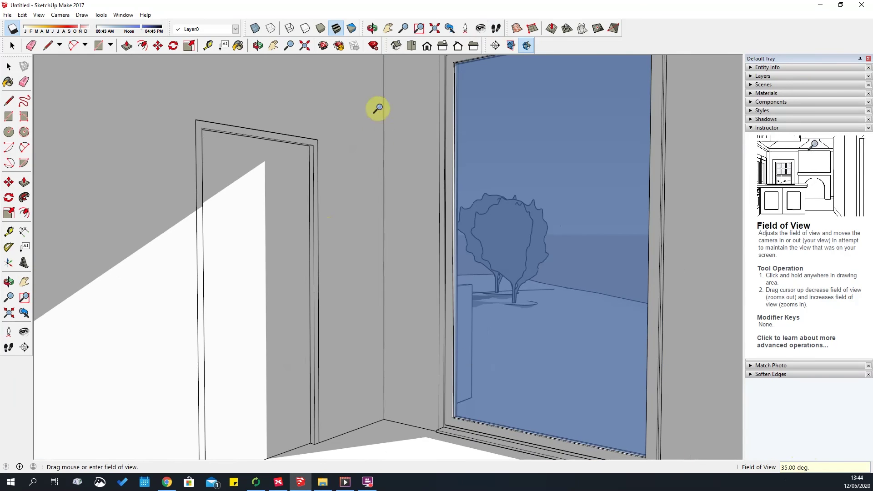
Bring the camera out of the house and orbit to a raised overview of the whole building and its site
scroll(335, 285, "down", 8)
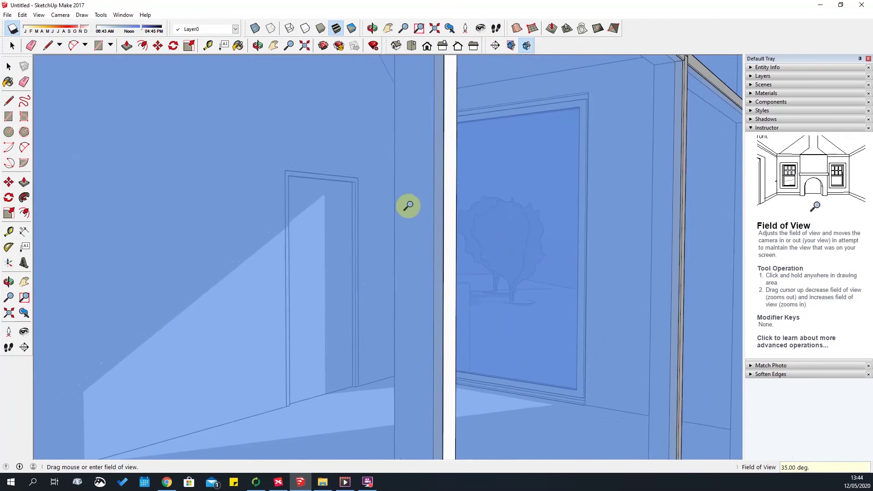
scroll(416, 182, "down", 3)
scroll(468, 287, "down", 10)
middle_click_drag(476, 179, 82, 352)
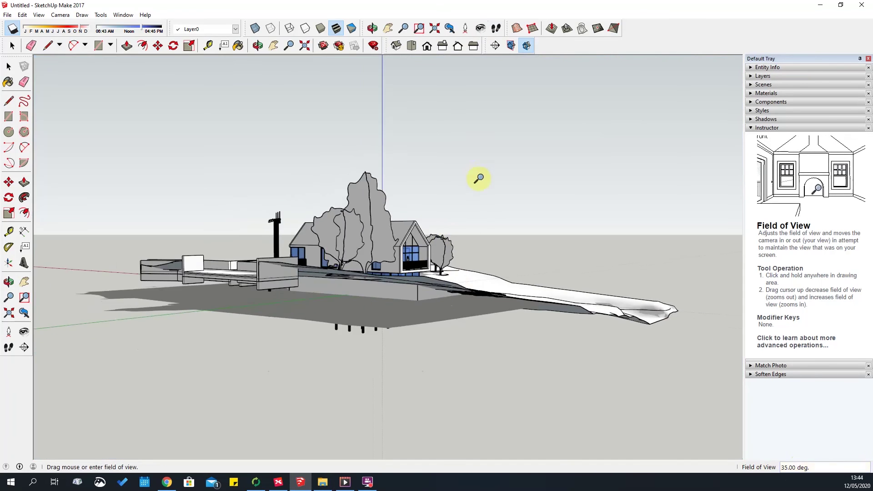
scroll(448, 347, "up", 5)
middle_click_drag(405, 302, 470, 278)
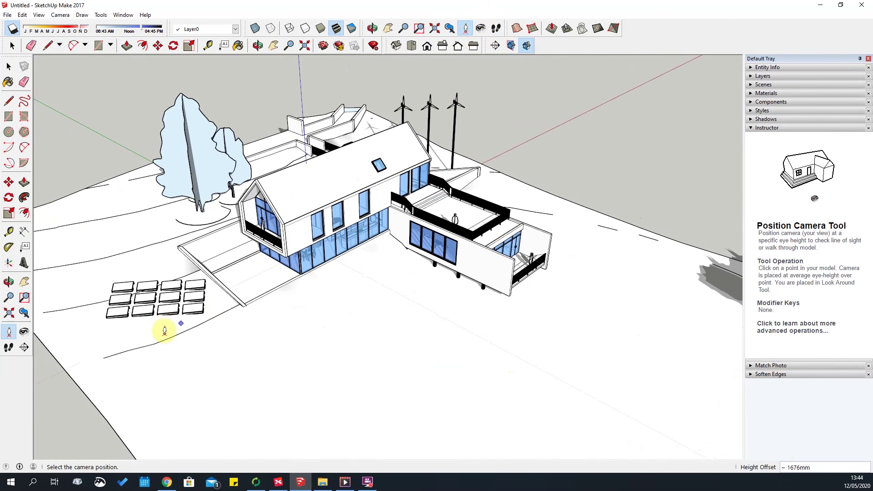
Use Position Camera to face the glazed gable from the ground, set the eye height to 1600 mm, and tilt down with Look Around
left_click(304, 221)
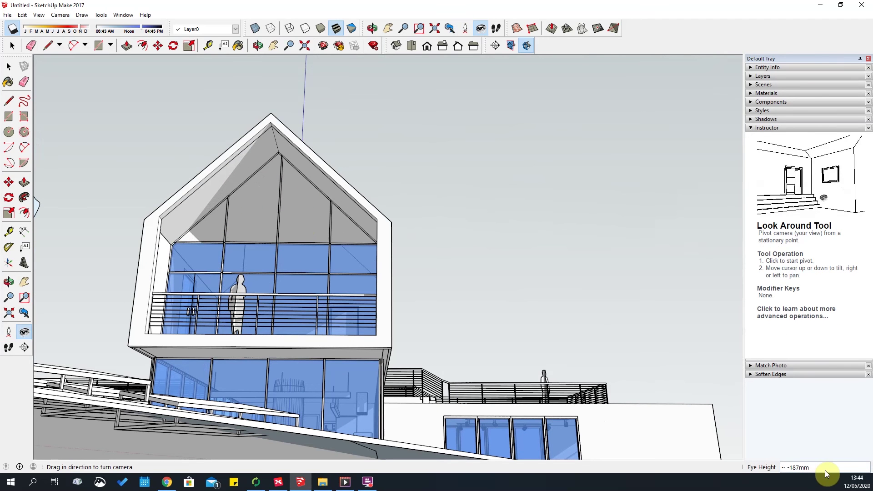
type("1600")
key("Return")
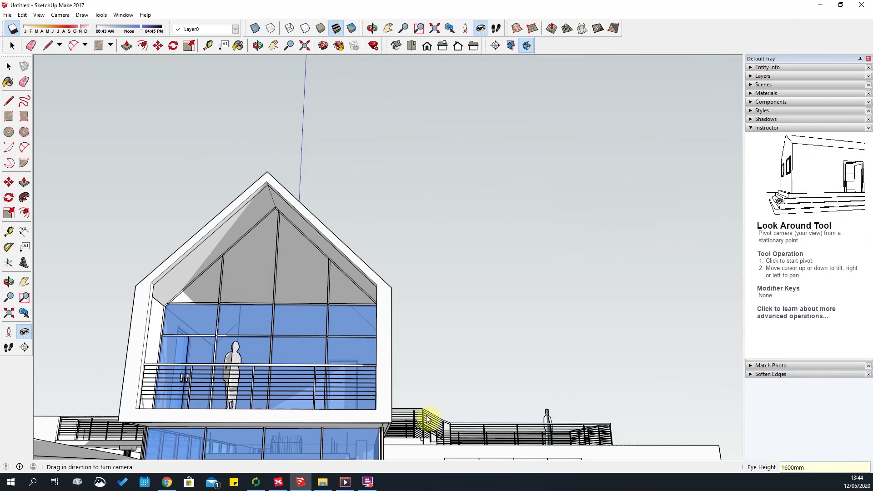
left_click_drag(253, 294, 279, 371)
left_click_drag(270, 380, 369, 324)
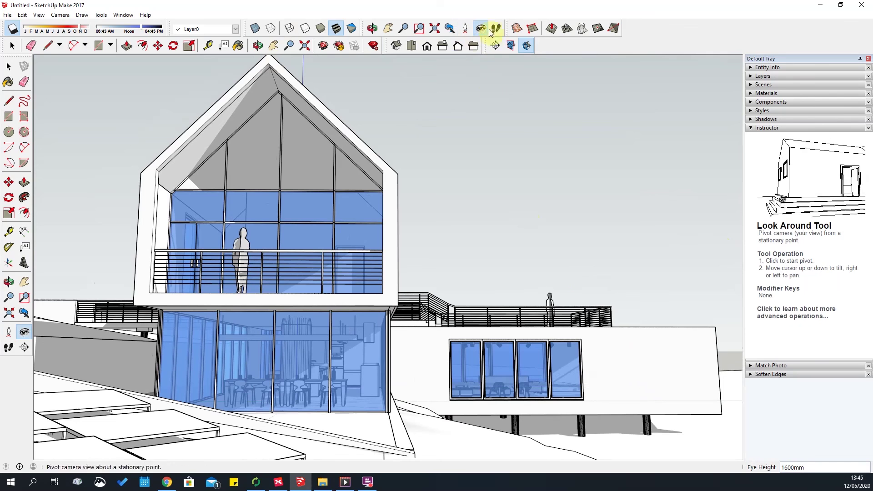
Use Walk to move around the outside of the gable end, turning past the trees beside the house
left_click_drag(246, 373, 616, 327)
left_click_drag(570, 386, 582, 412)
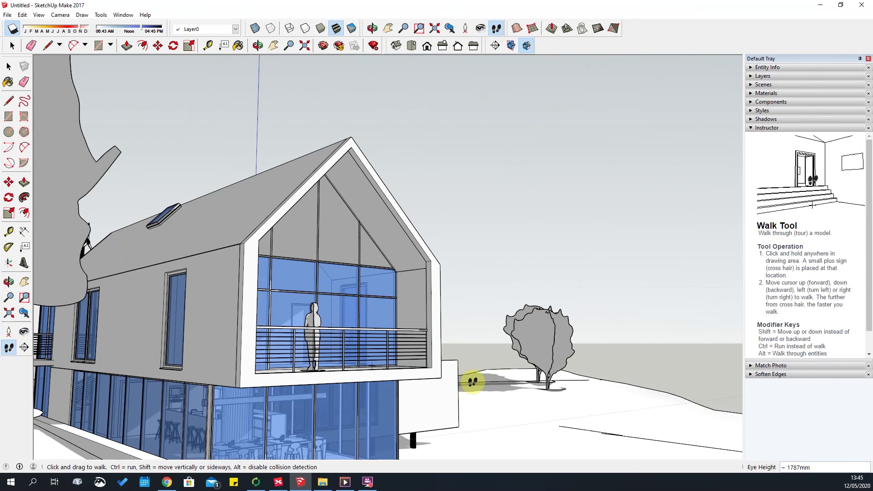
left_click_drag(456, 358, 411, 223)
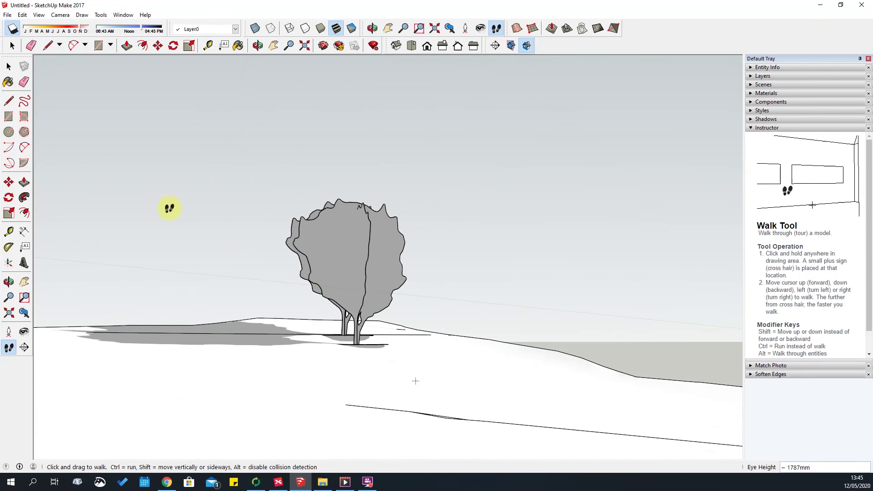
left_click_drag(147, 271, 112, 284)
left_click_drag(141, 310, 404, 305)
left_click_drag(421, 339, 459, 193)
Use Position Camera to stand outside facing the long glazed side and raised wing, and pivot the view with Look Around
middle_click_drag(427, 191, 379, 223)
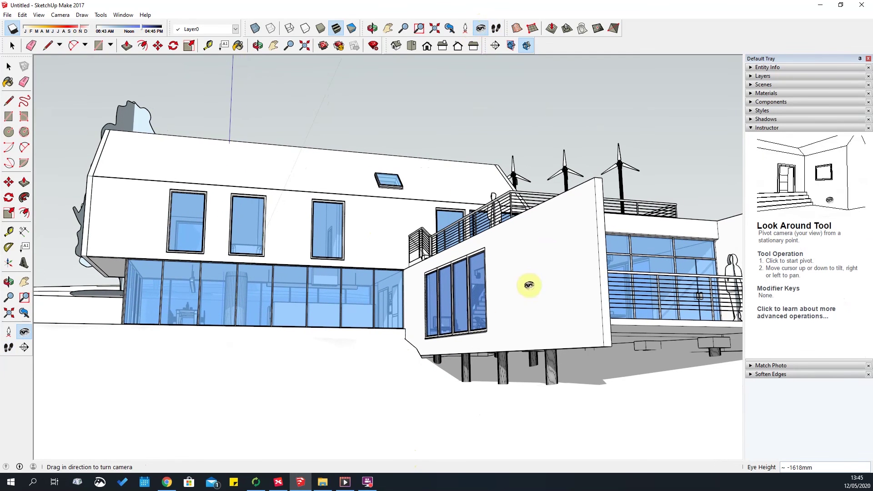
left_click_drag(254, 216, 322, 223)
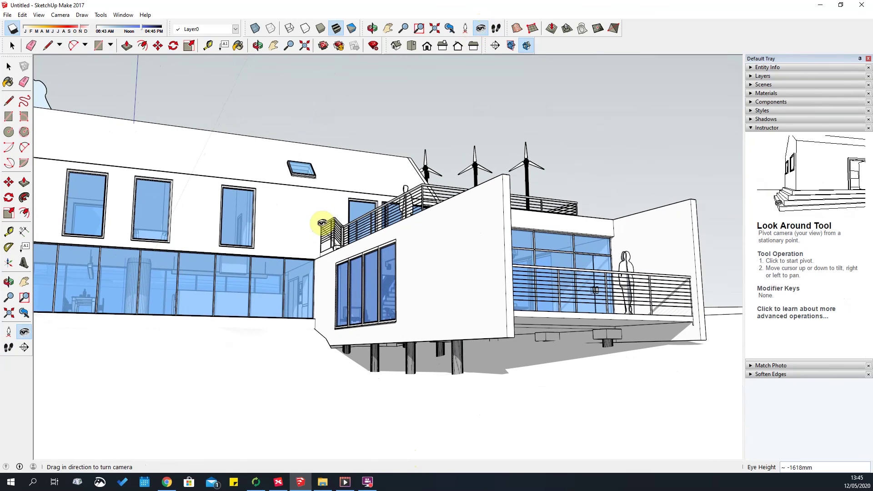
left_click_drag(514, 286, 464, 298)
left_click(61, 15)
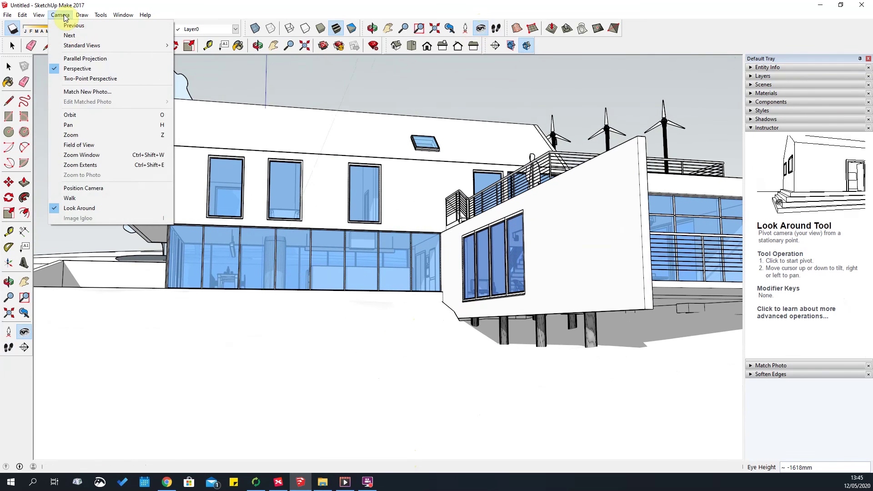